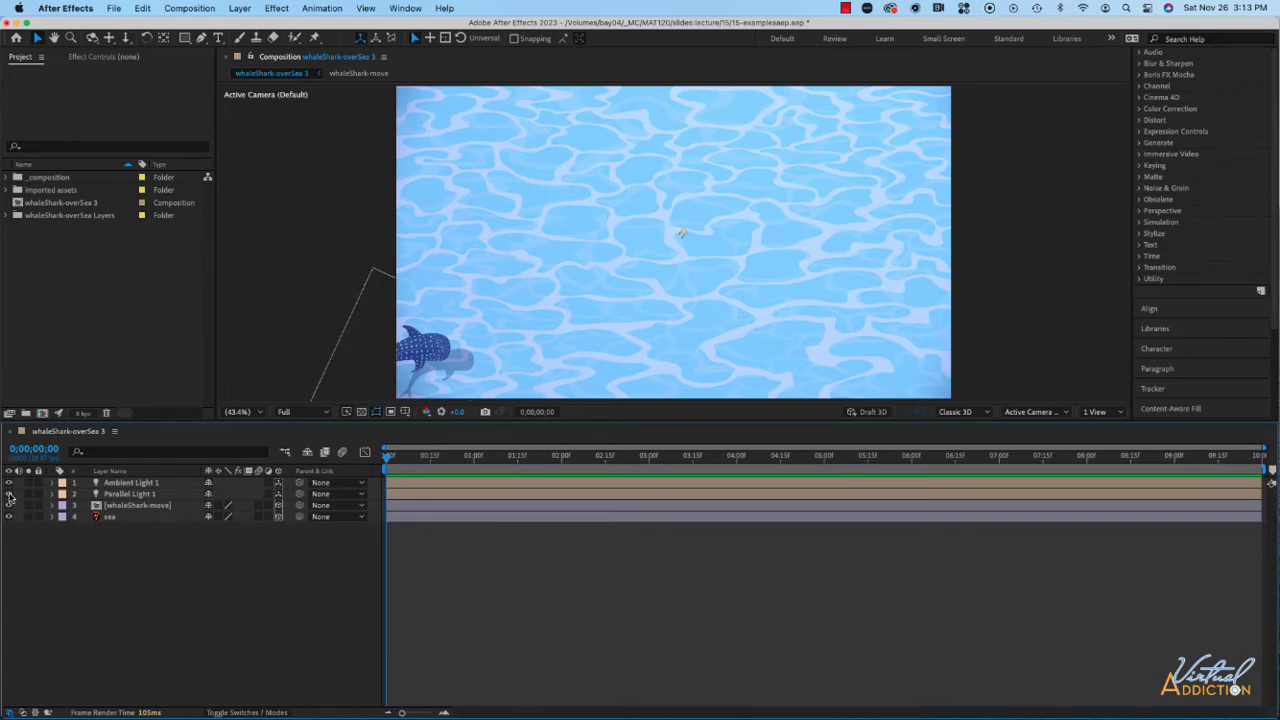
- Hide Parallel Light 1, keep Ambient Light 1 on, and review the ambient light's intensity and color options
left_click(9, 494)
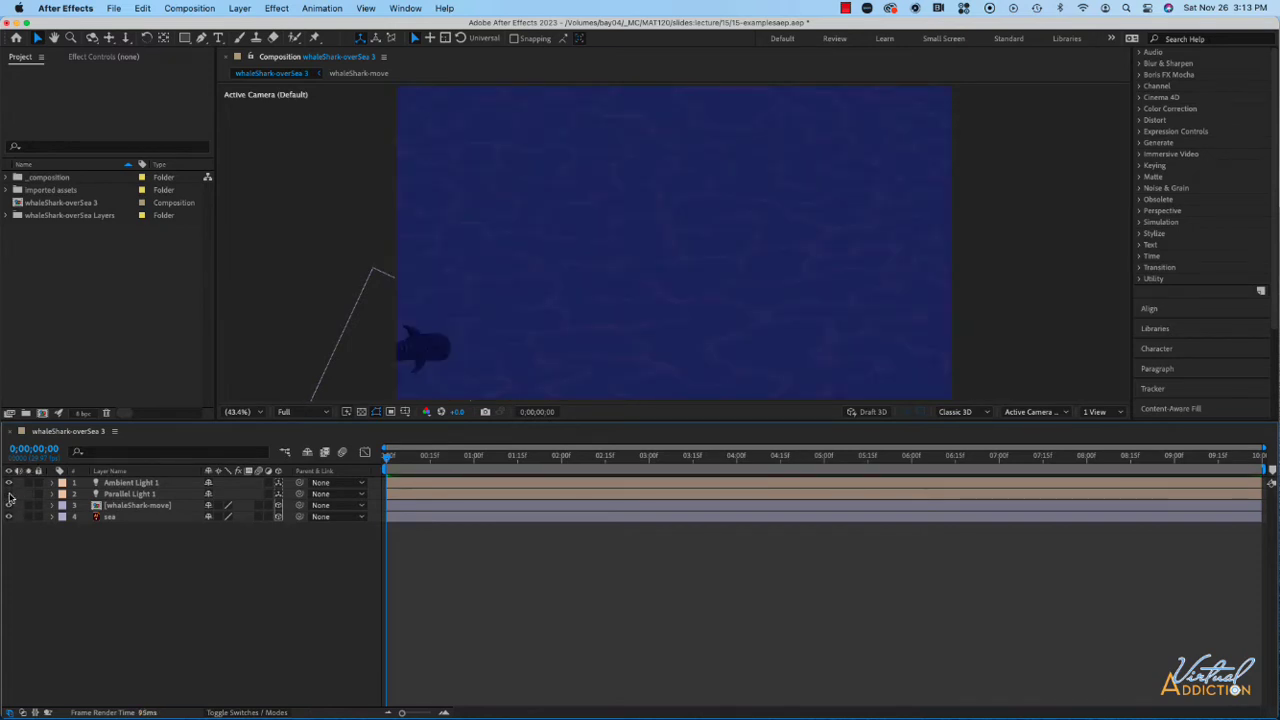
left_click(9, 494)
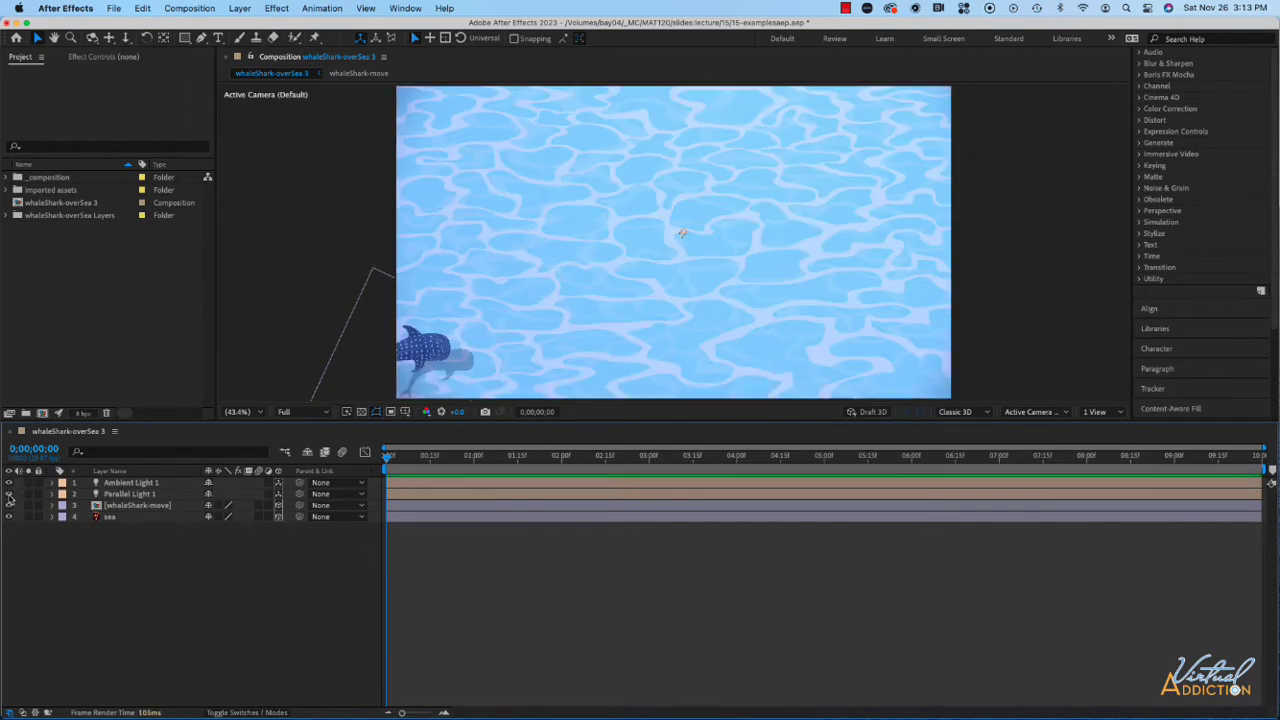
left_click(9, 494)
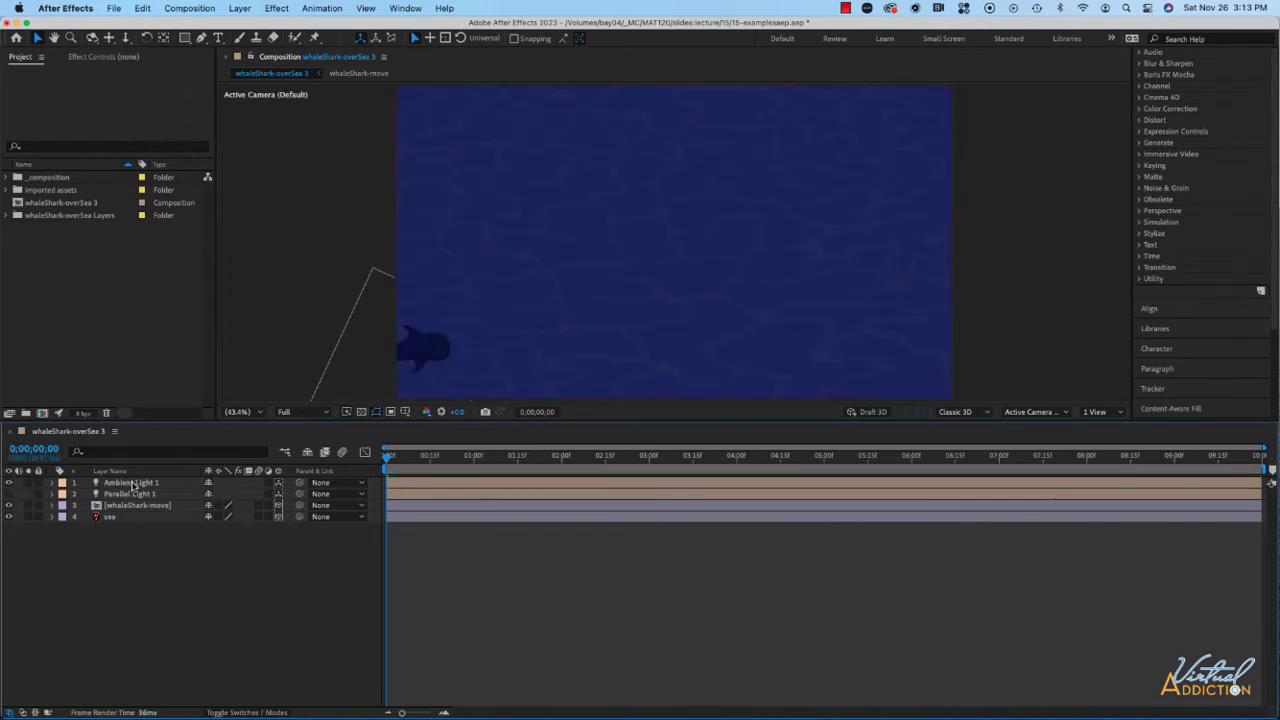
left_click(8, 484)
left_click(8, 484)
left_click(53, 484)
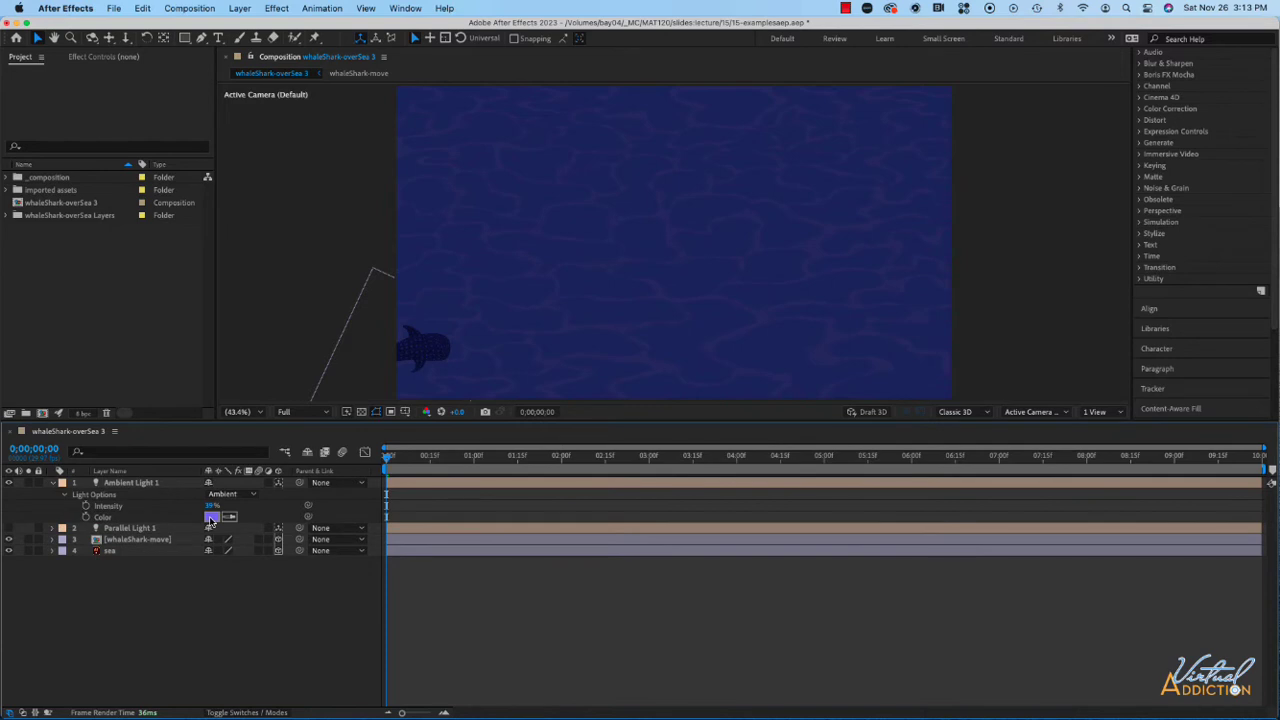
left_click(53, 484)
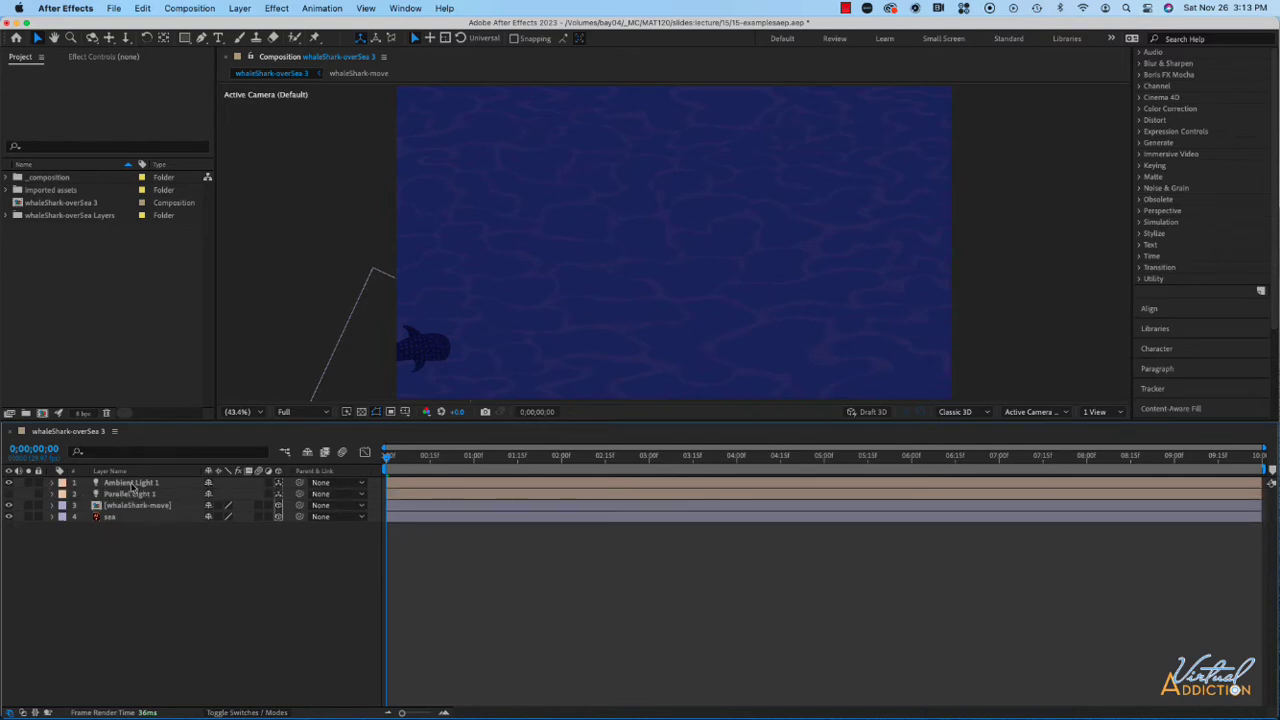
- Create a shadow-casting point light with pale lavender color E1DFFA, 80% intensity and smooth falloff
left_click(241, 10)
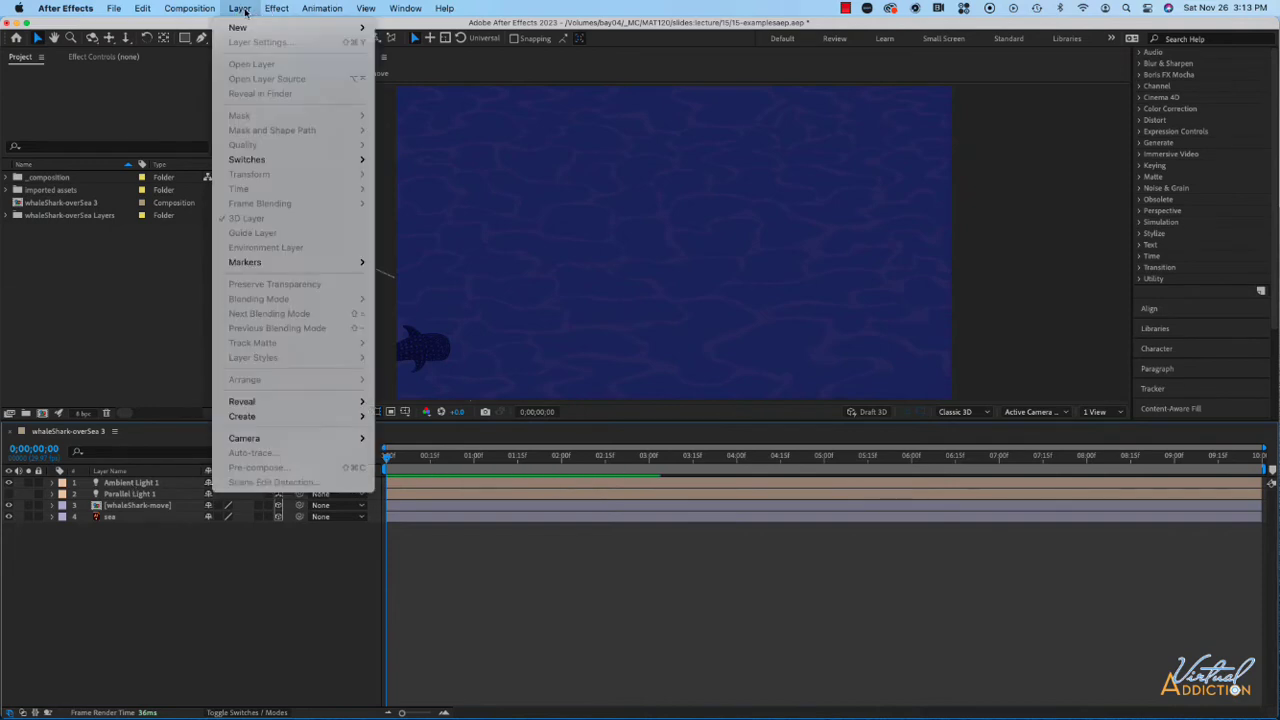
mouse_move(253, 30)
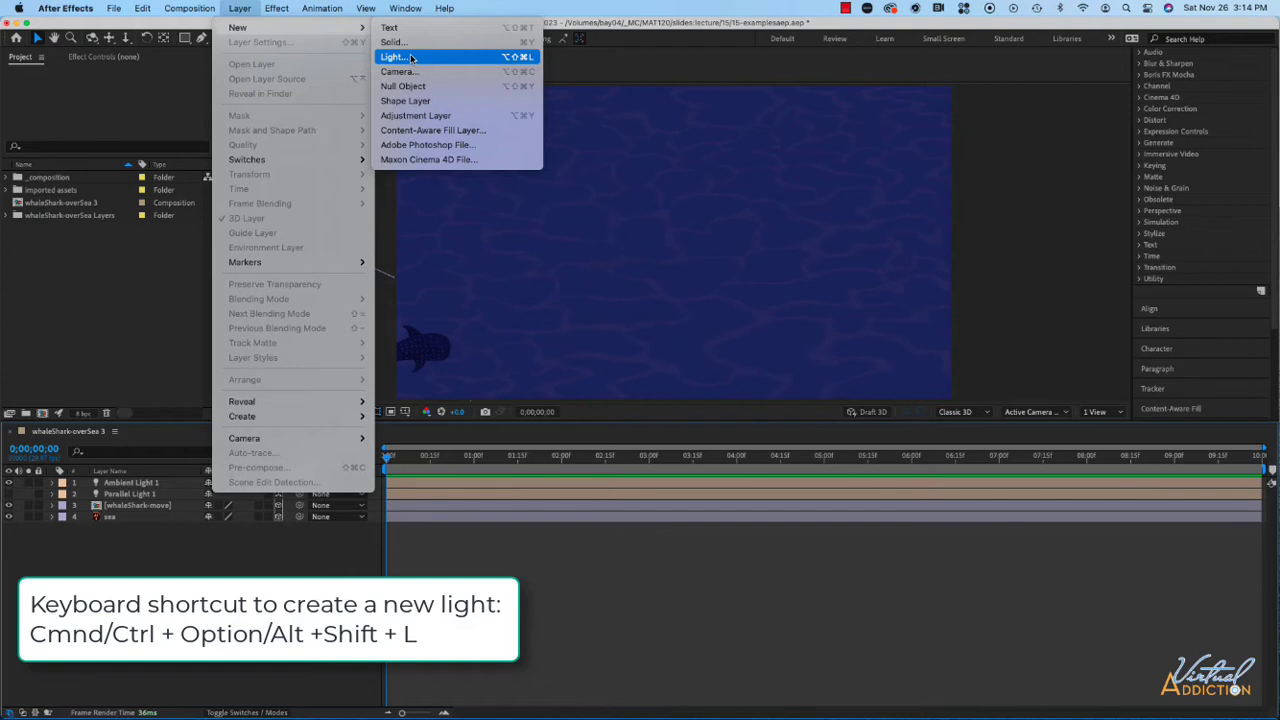
left_click(410, 58)
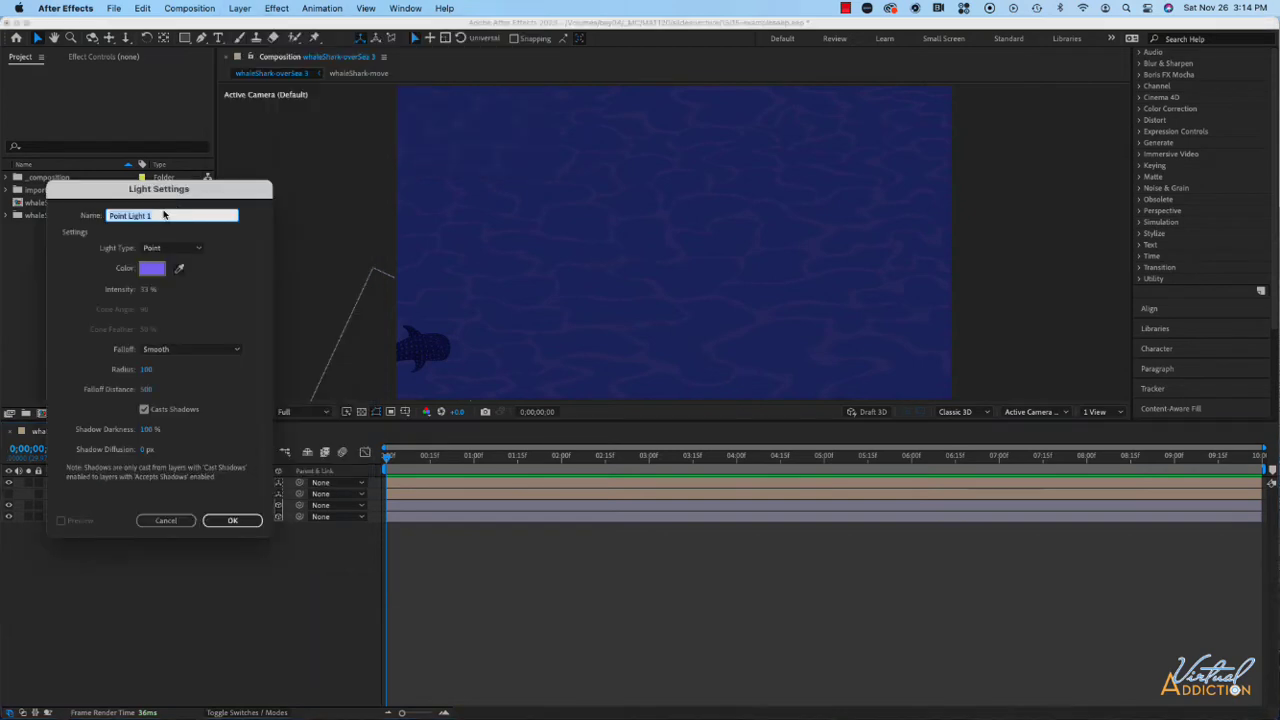
left_click_drag(241, 155, 250, 68)
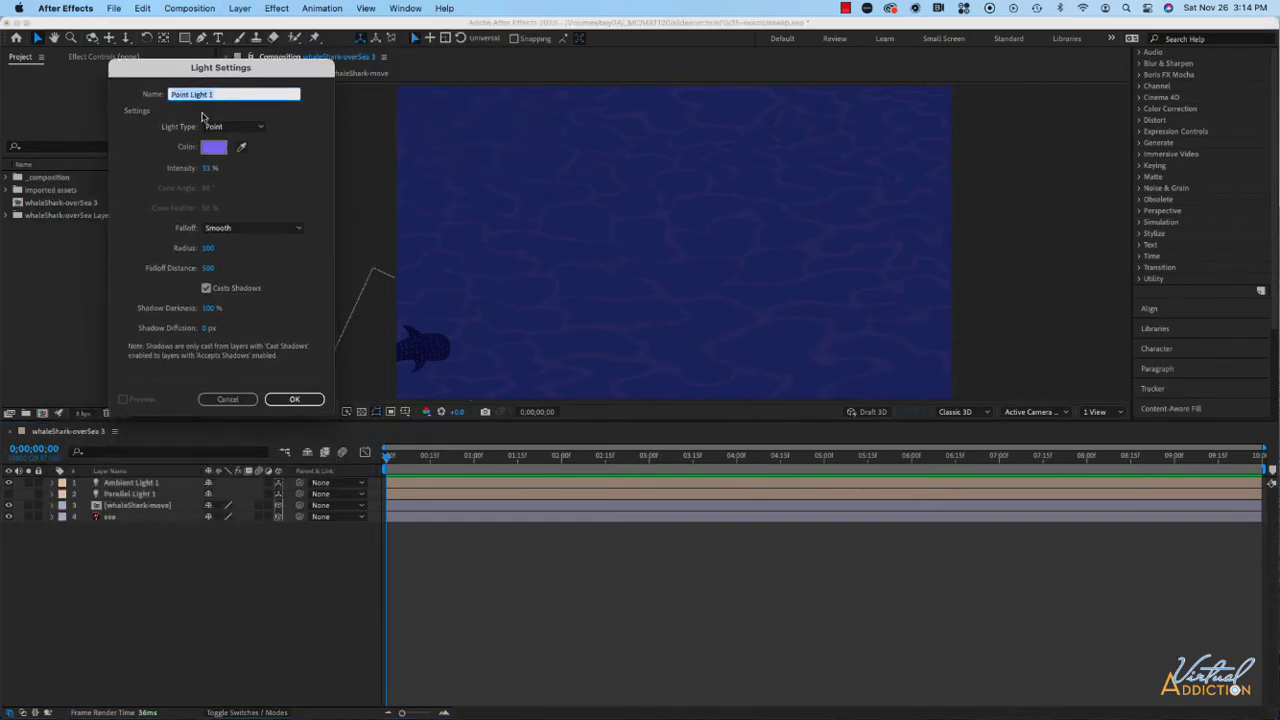
left_click(214, 148)
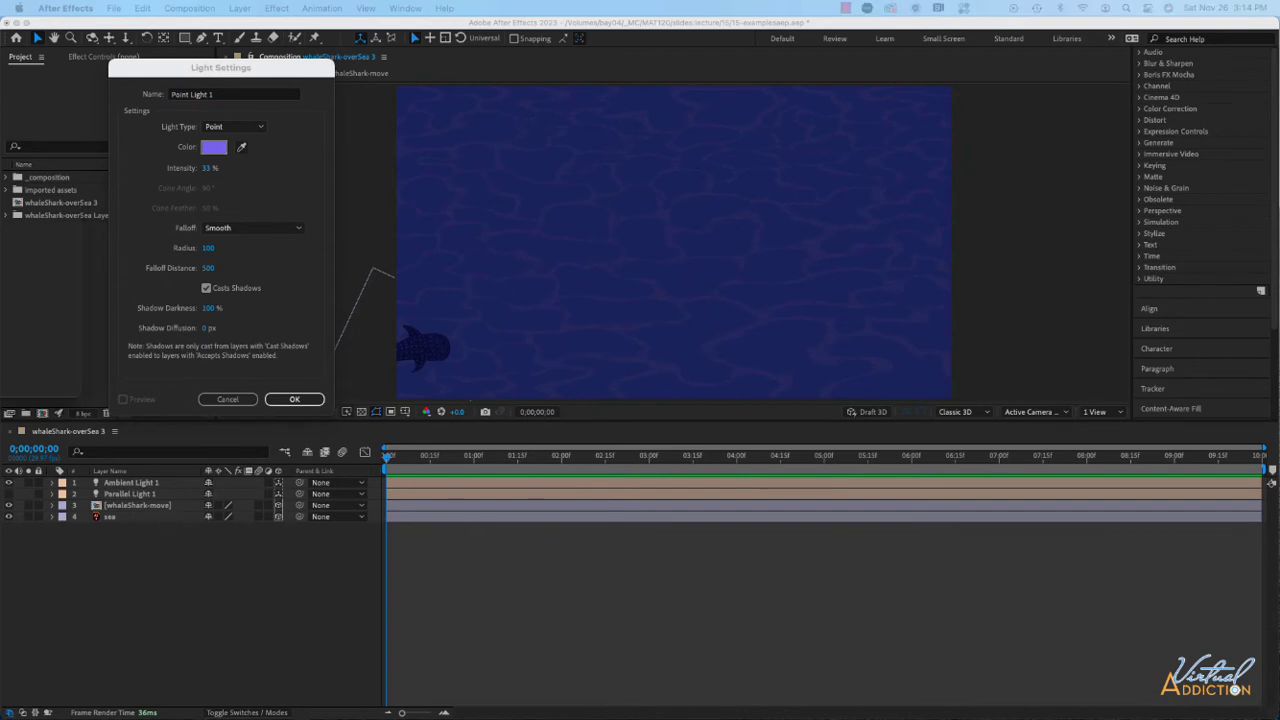
left_click(503, 247)
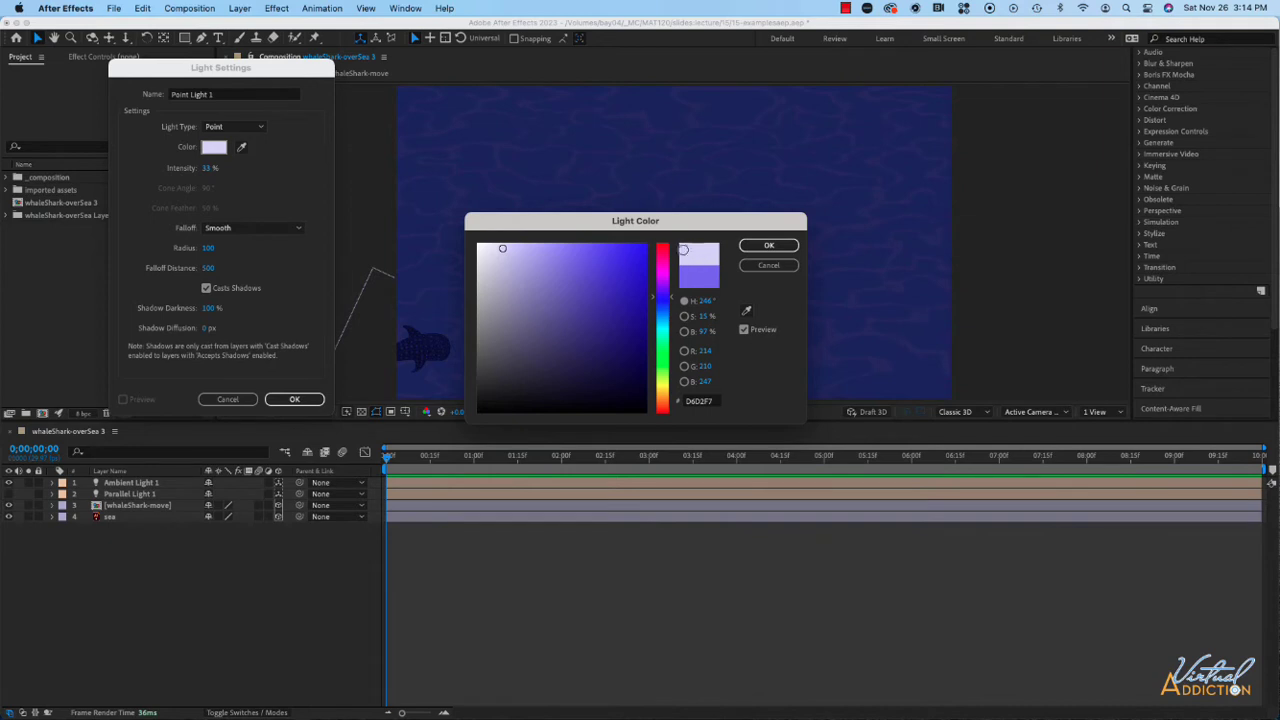
left_click(495, 246)
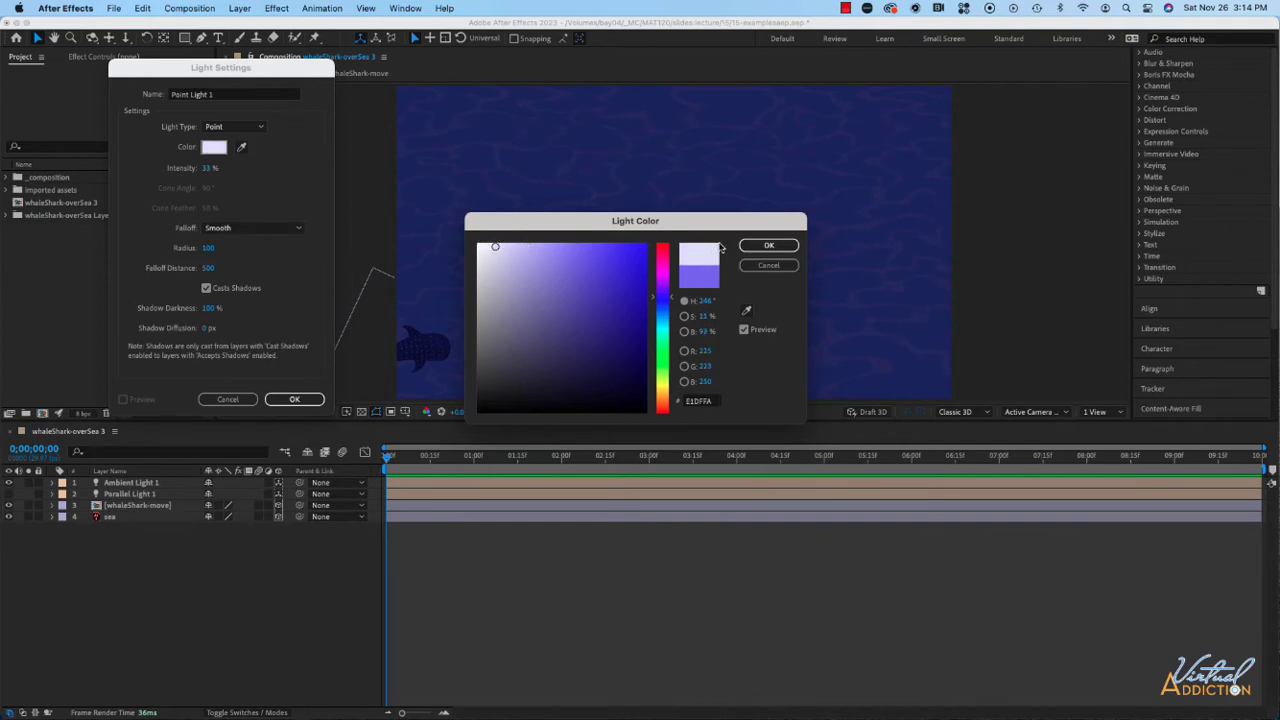
left_click(765, 246)
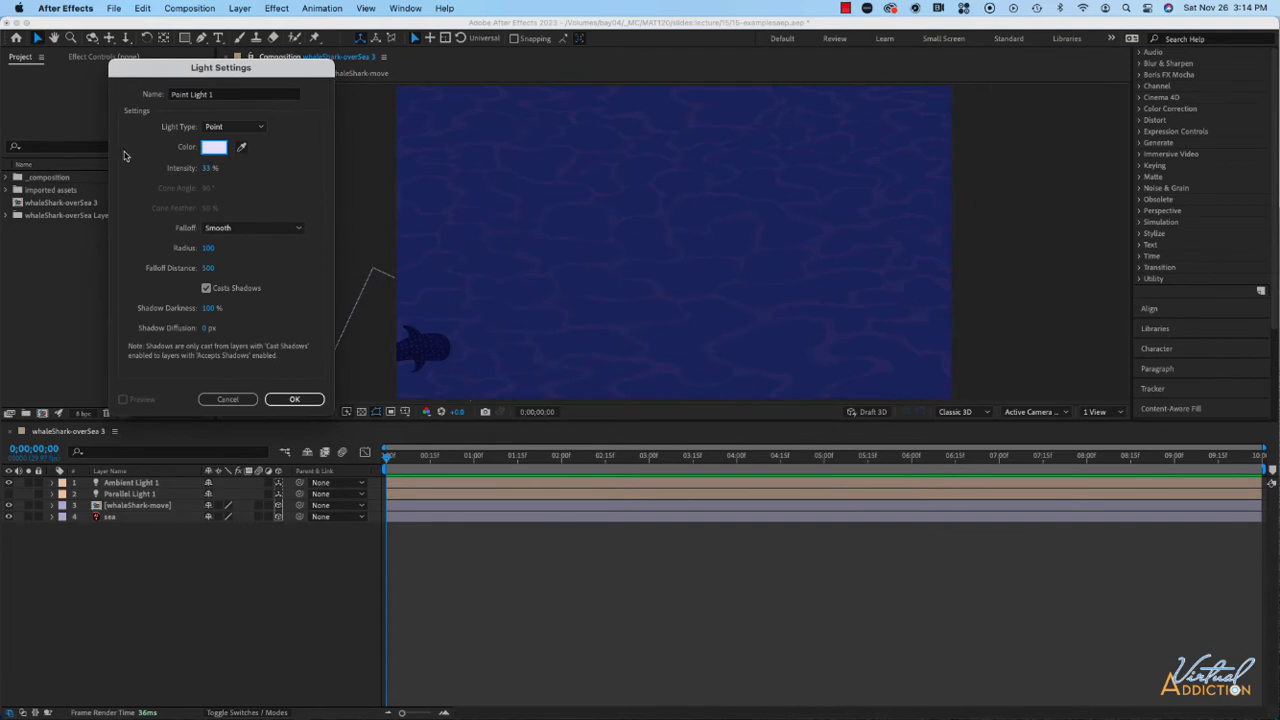
left_click(206, 169)
left_click(296, 400)
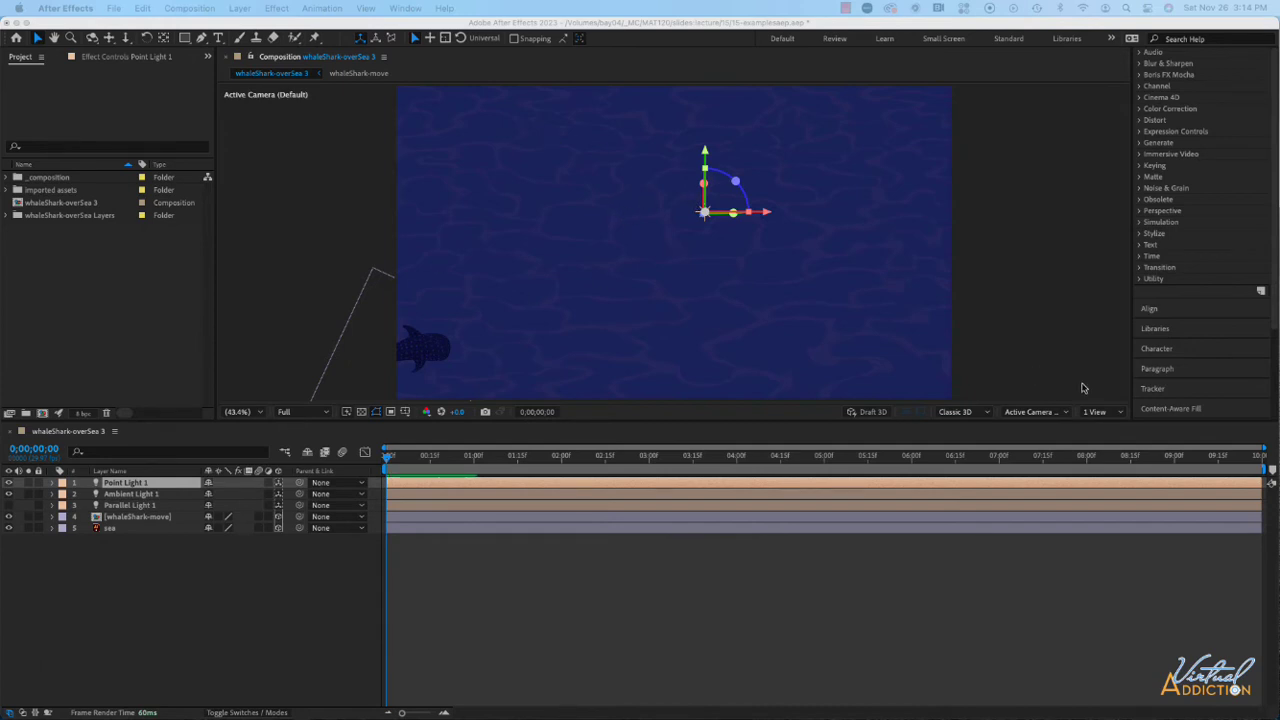
- Show the composition in a two-view layout and move the current time to 0;00;06;19
left_click(1095, 413)
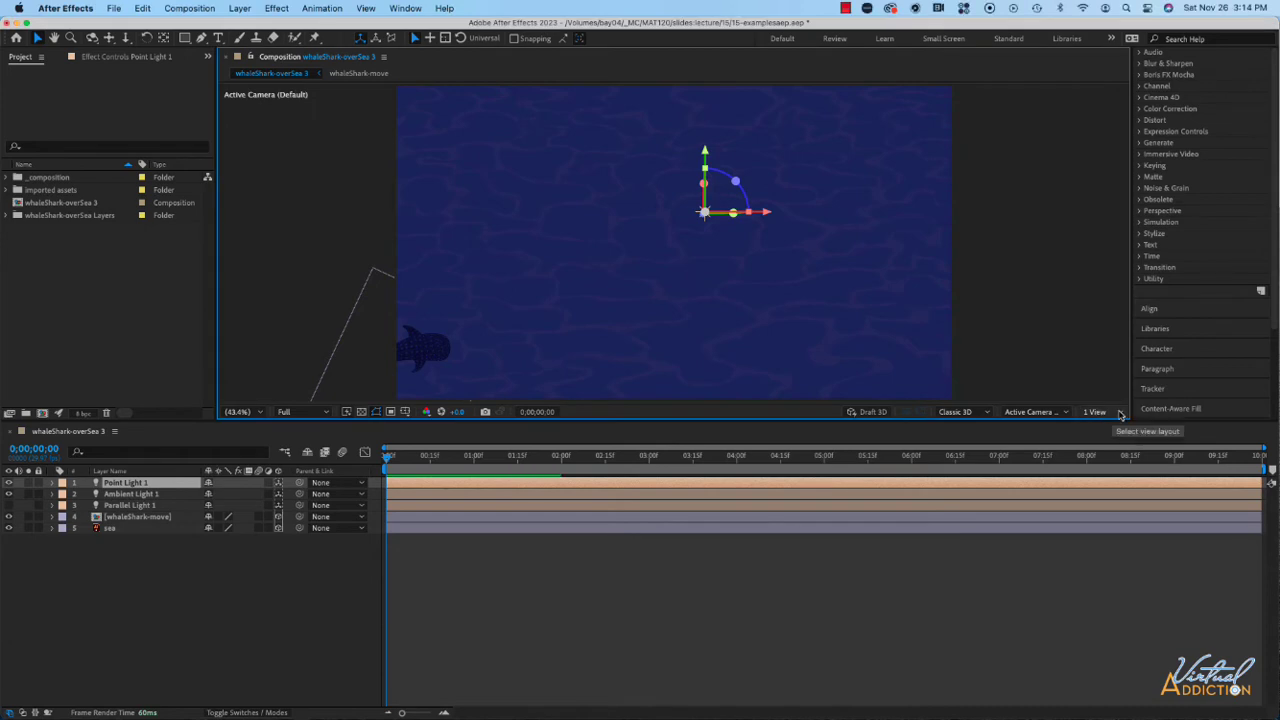
left_click(1121, 414)
left_click(1112, 442)
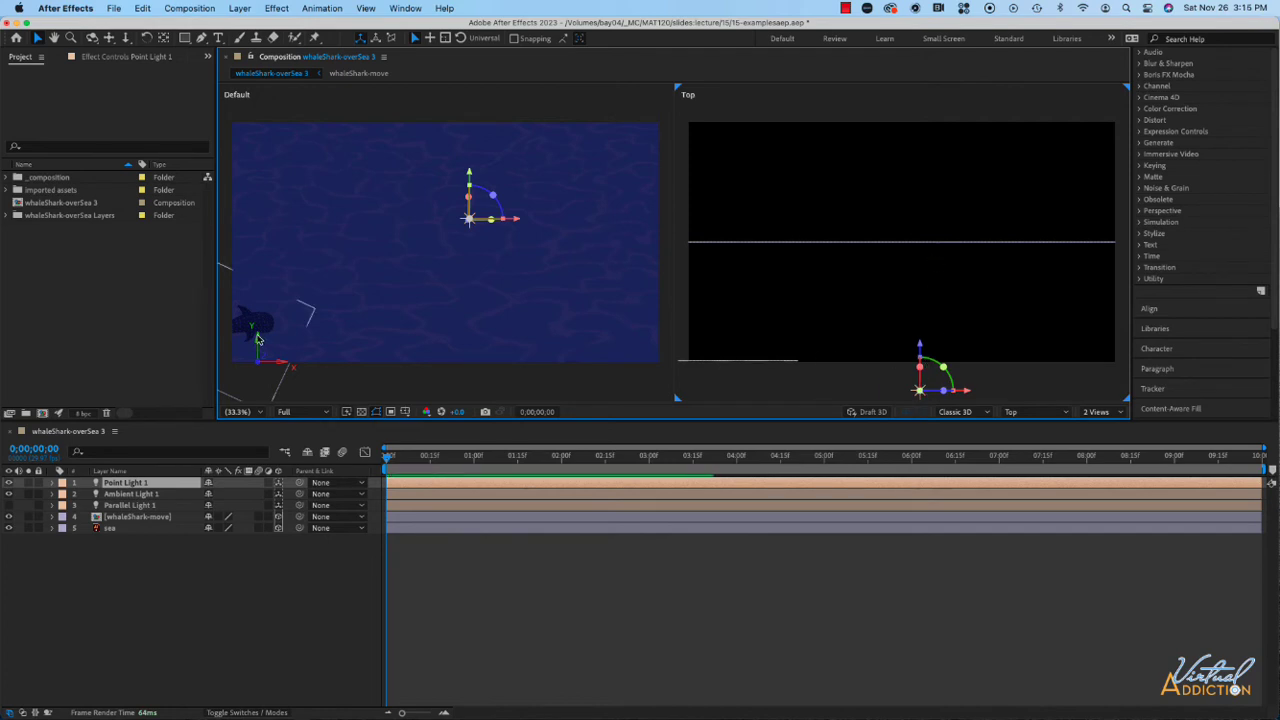
left_click_drag(388, 457, 903, 464)
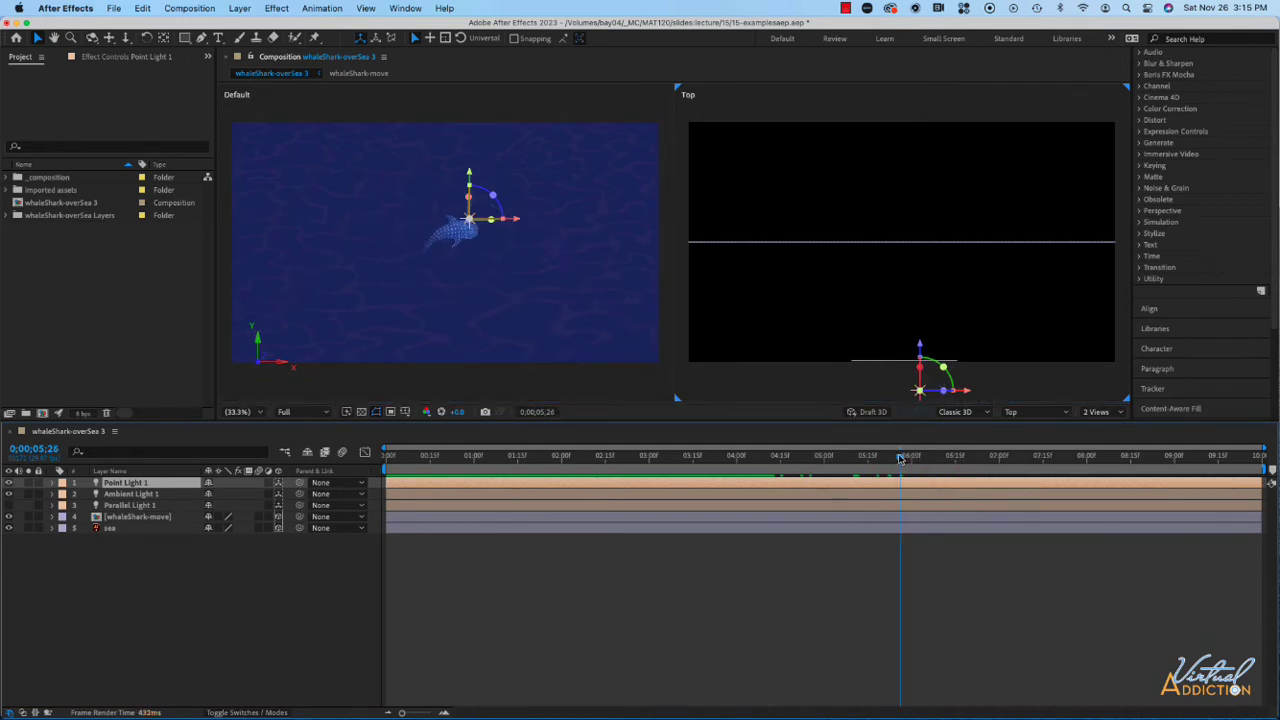
left_click_drag(901, 458, 967, 458)
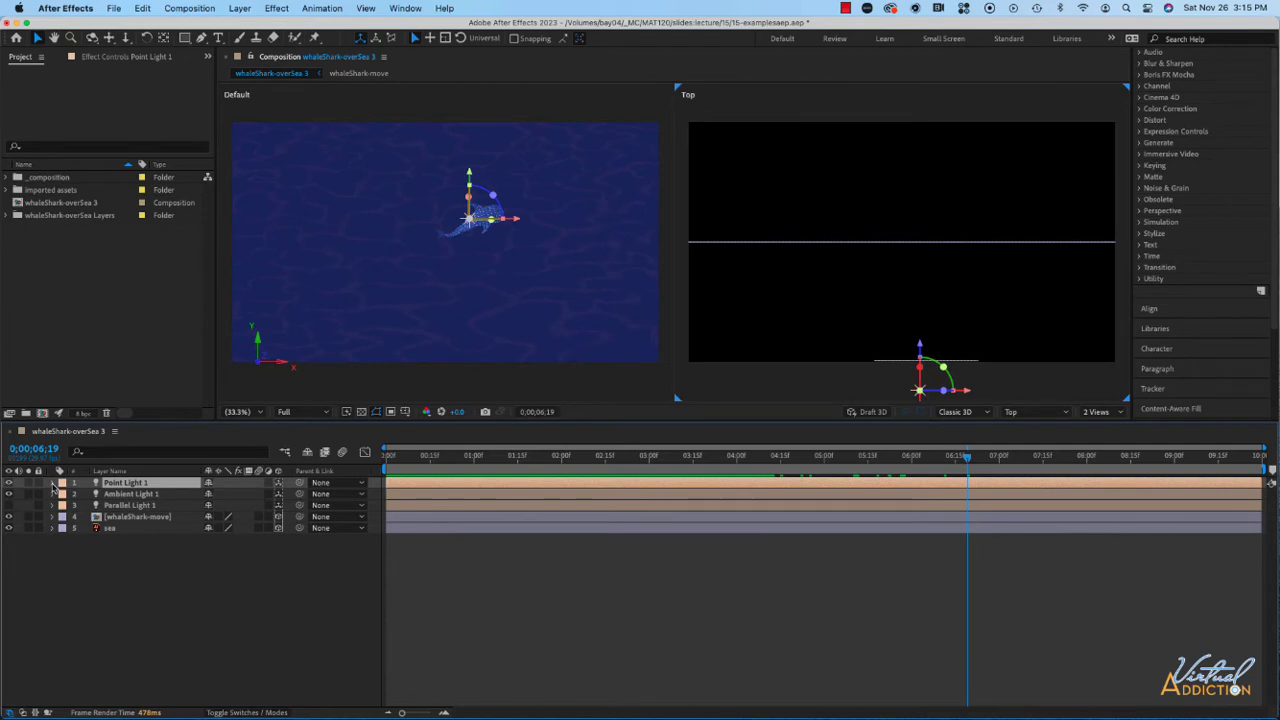
- Set Point Light 1's falloff distance to 1206 and its radius to 307 in the light options
left_click(53, 484)
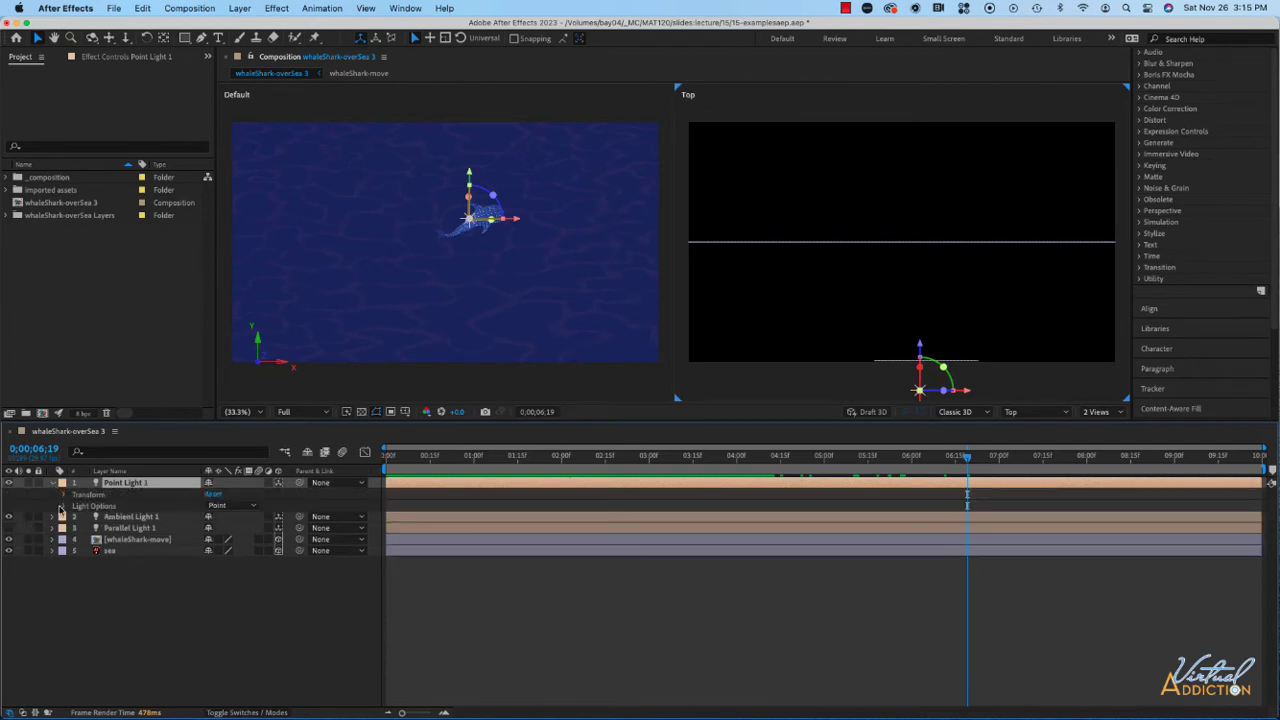
left_click(63, 506)
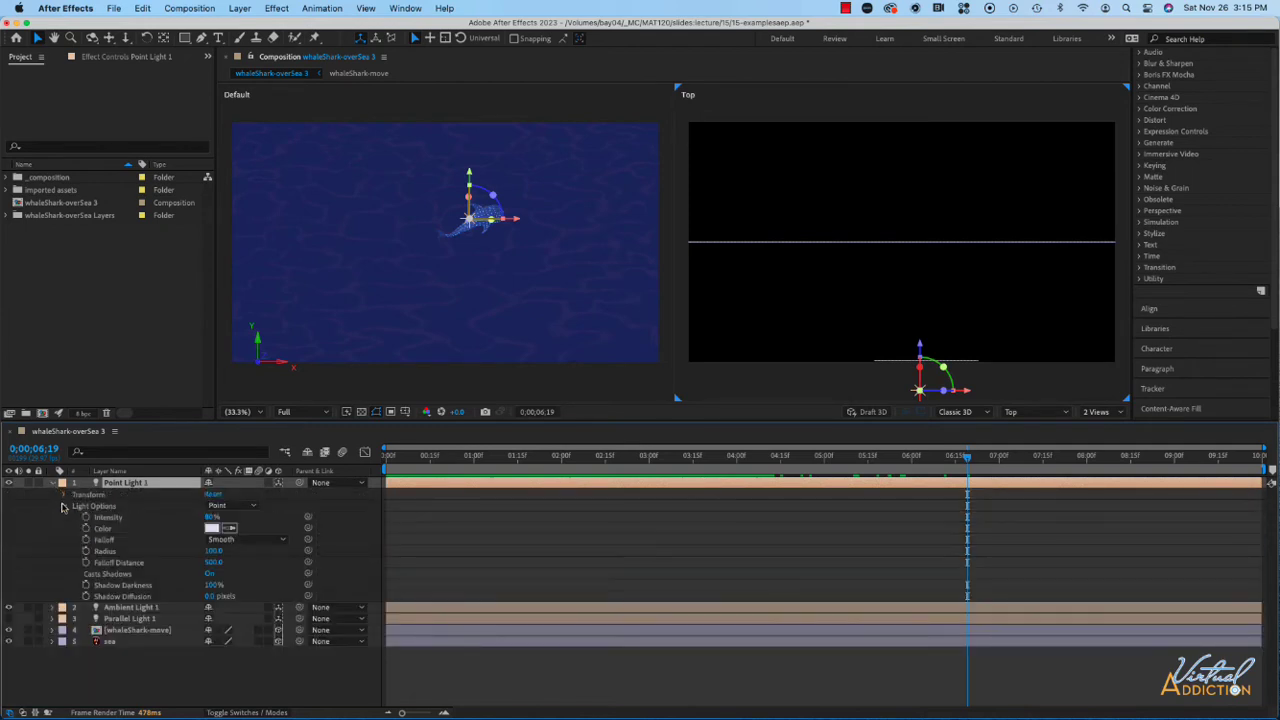
left_click(212, 563)
left_click_drag(213, 564, 382, 565)
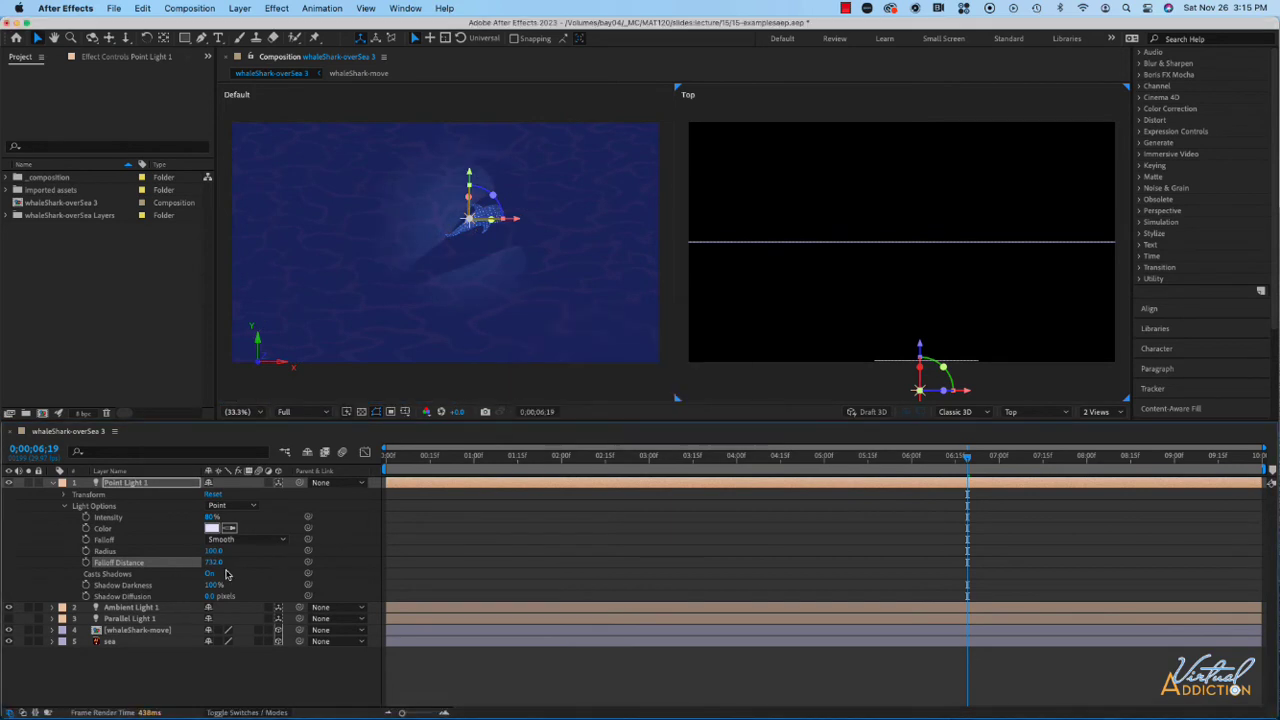
left_click_drag(213, 564, 347, 568)
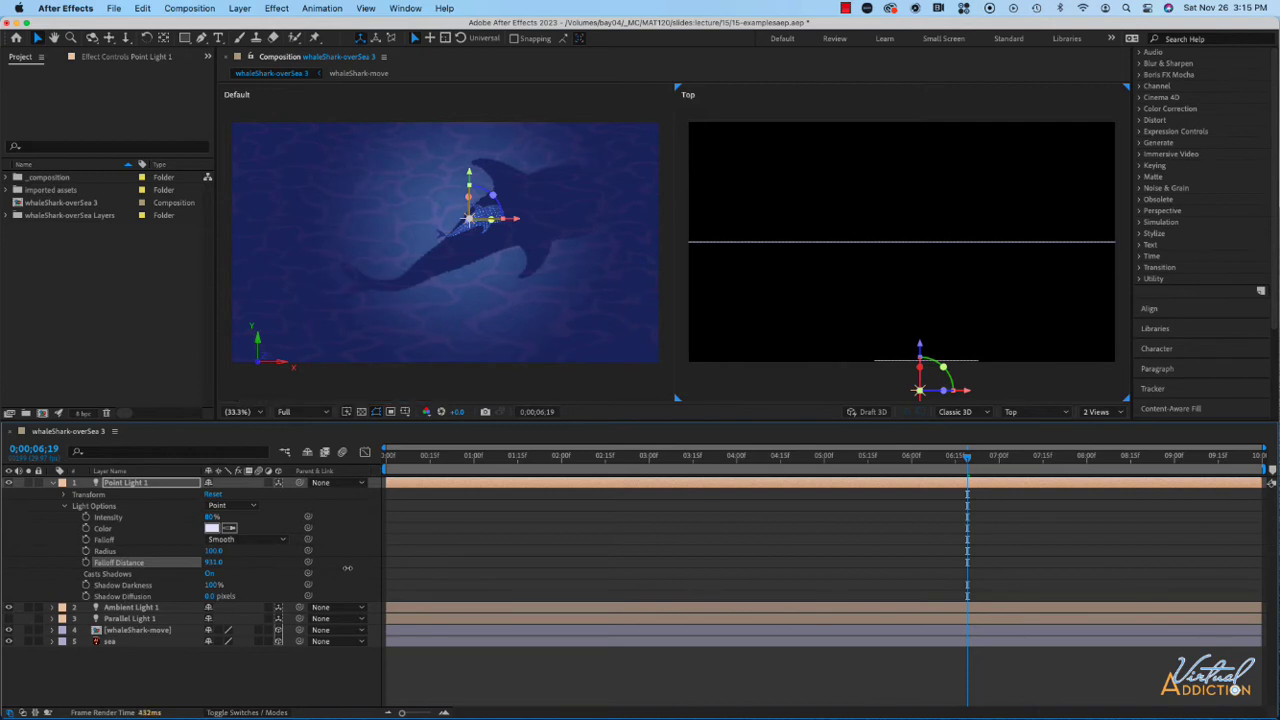
left_click_drag(347, 568, 398, 569)
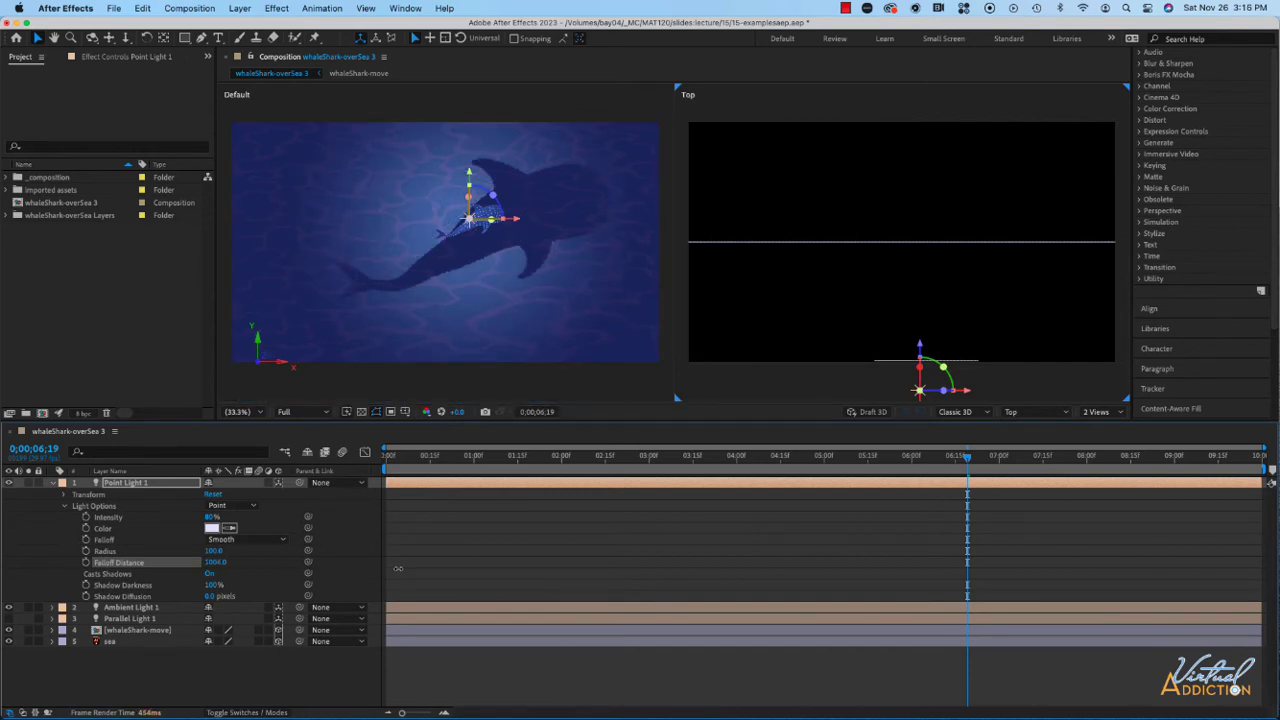
left_click_drag(398, 569, 414, 569)
left_click_drag(213, 550, 322, 552)
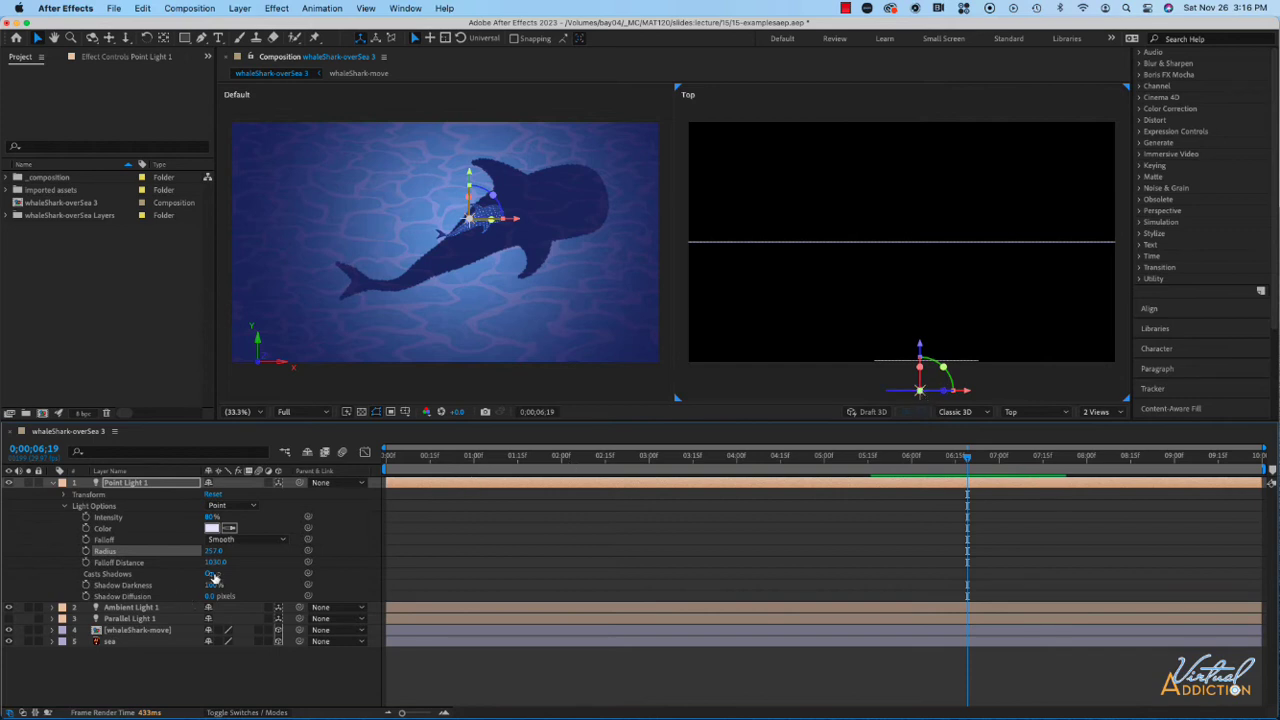
left_click_drag(216, 562, 335, 561)
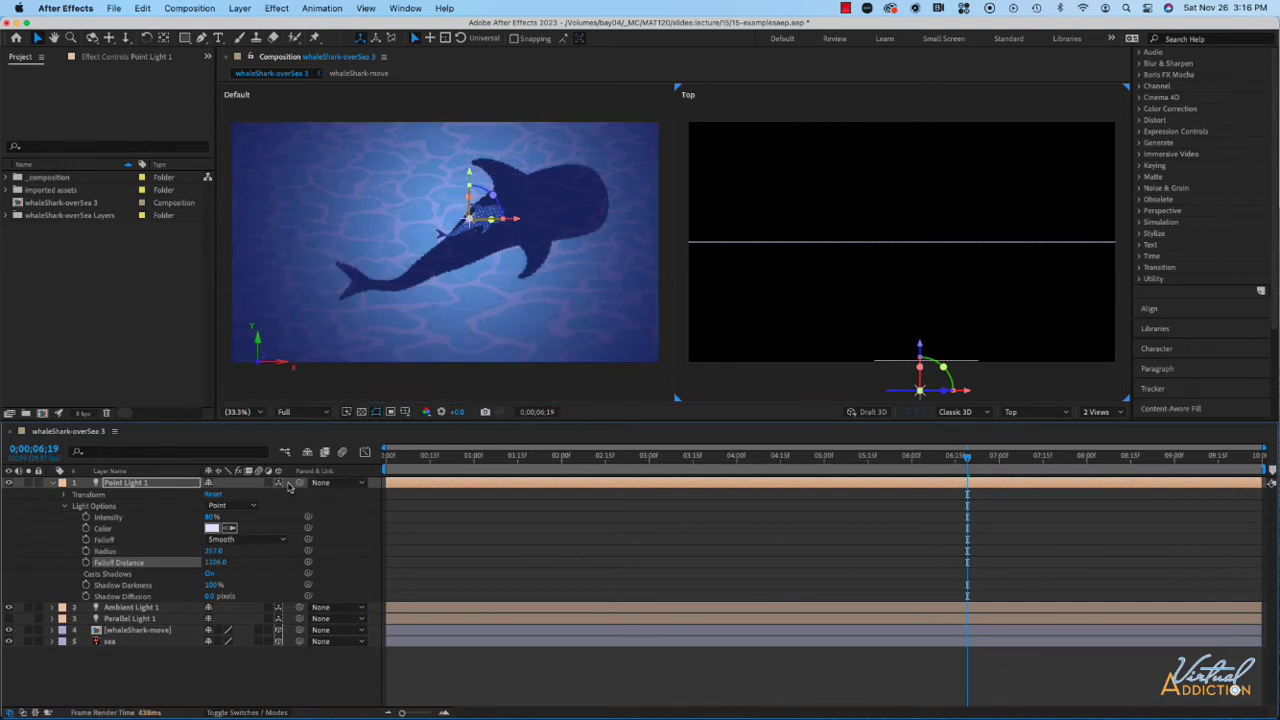
left_click_drag(215, 550, 242, 550)
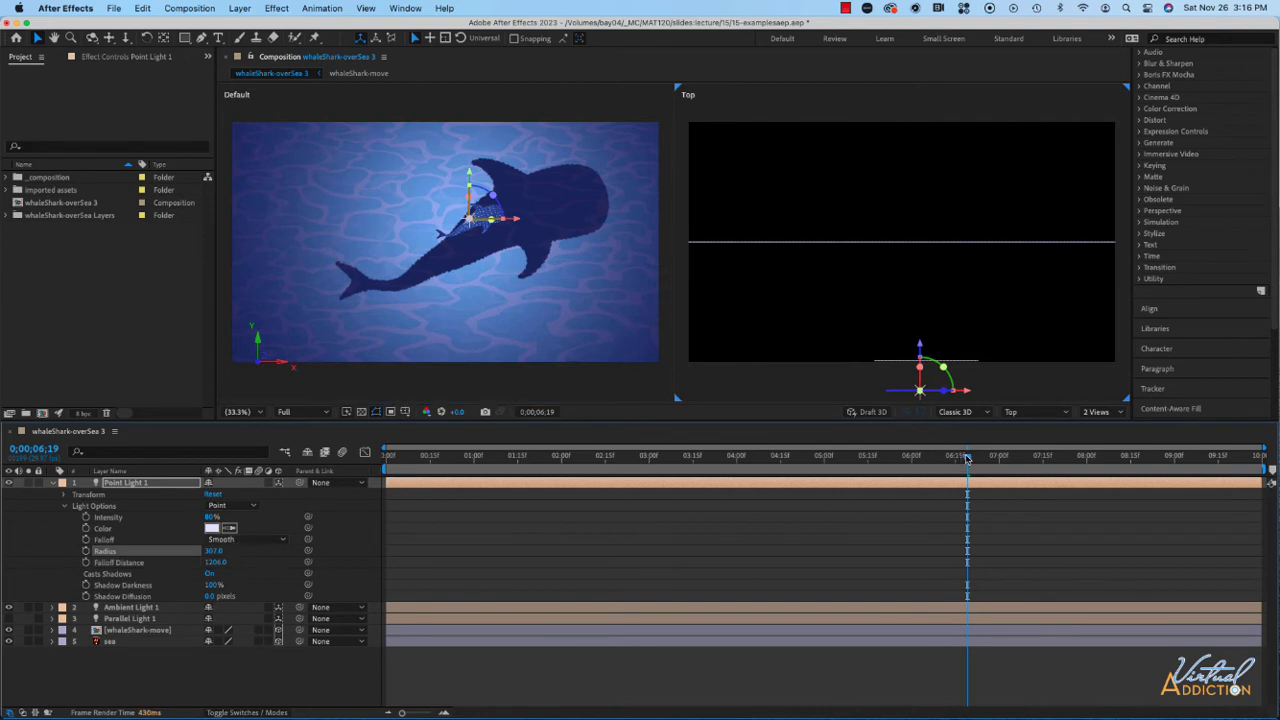
- Copy the whaleShark-move layer's Position keyframes onto Point Light 1's Position, starting at 0;00;00;00, and preview the motion
left_click_drag(967, 457, 386, 460)
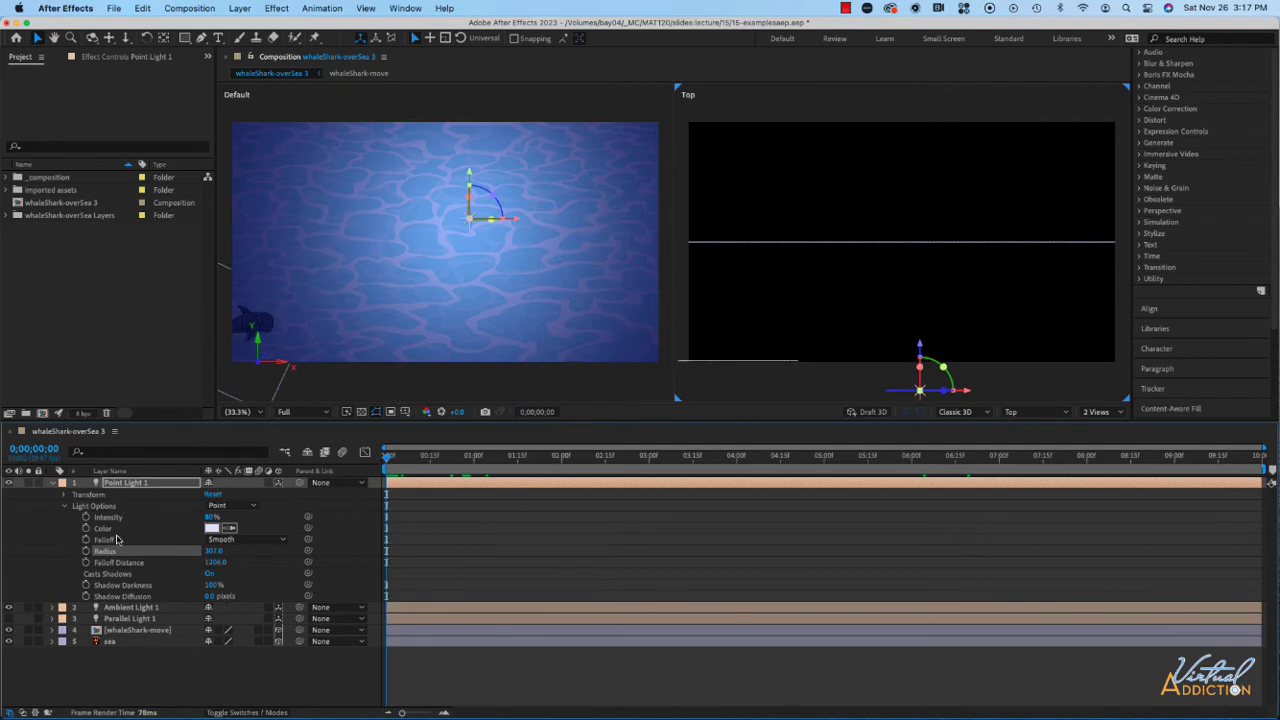
left_click(54, 631)
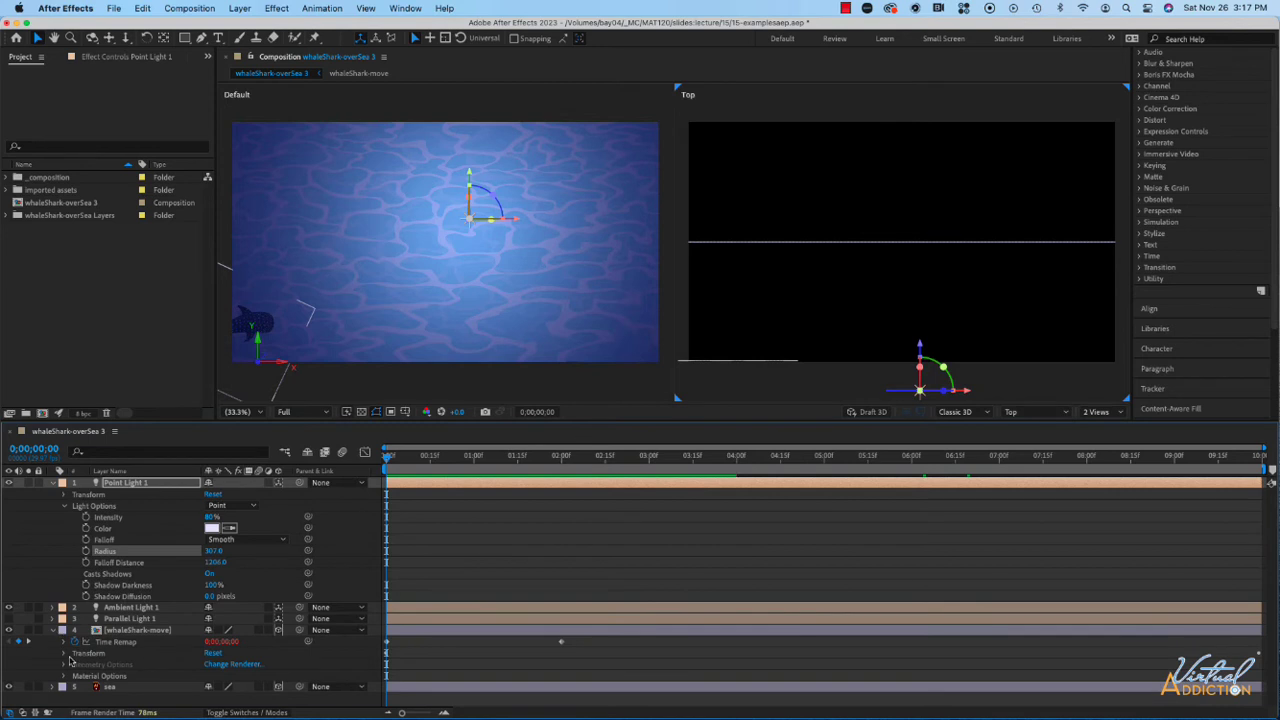
left_click(61, 655)
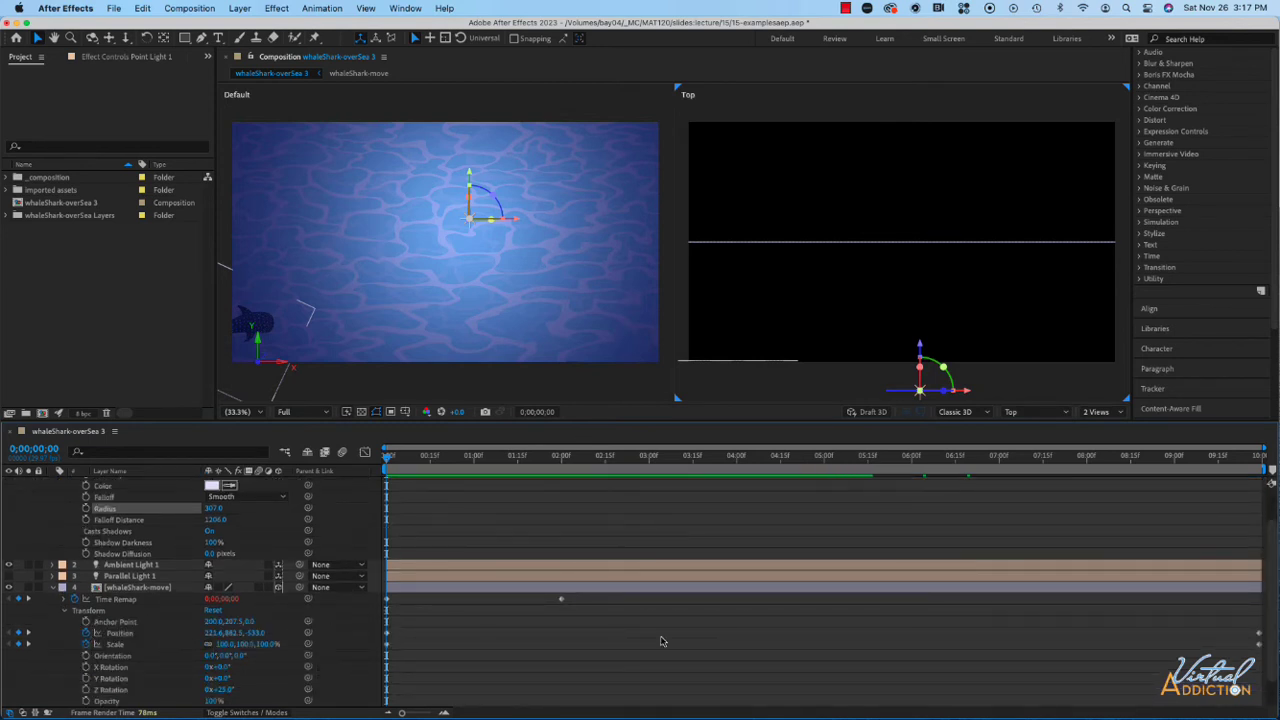
left_click(120, 634)
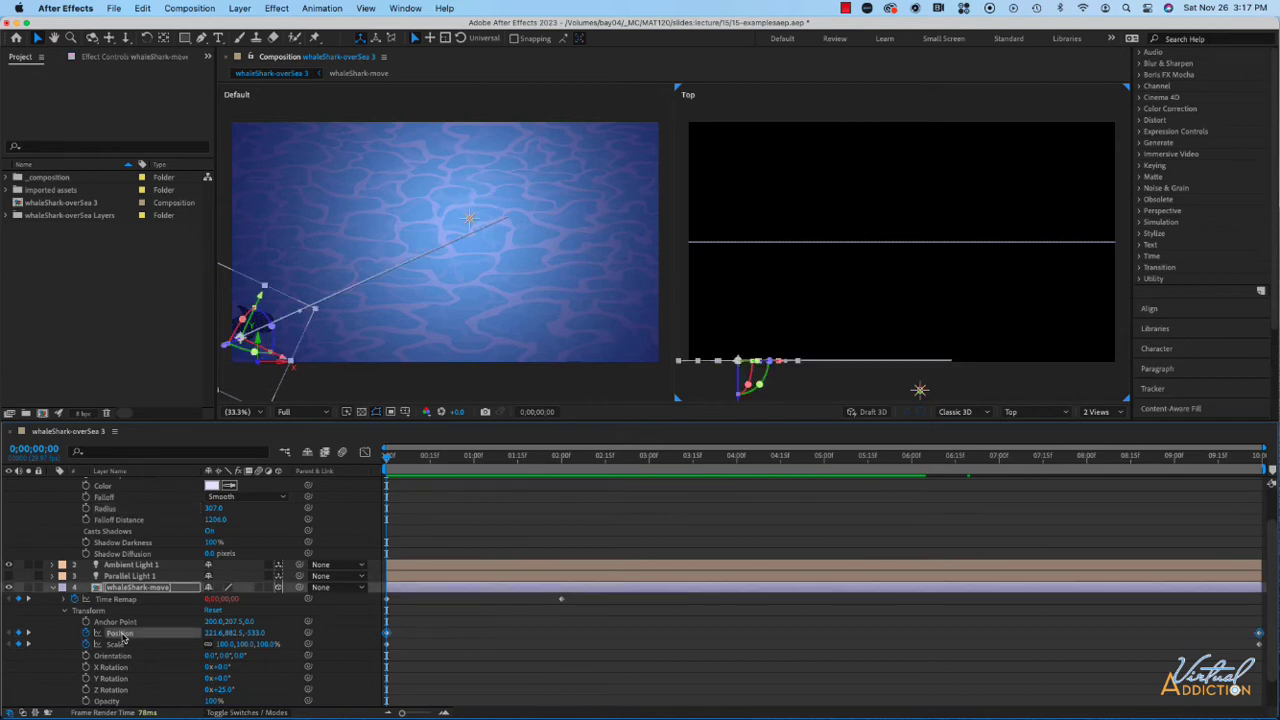
scroll(125, 517, "up", 2)
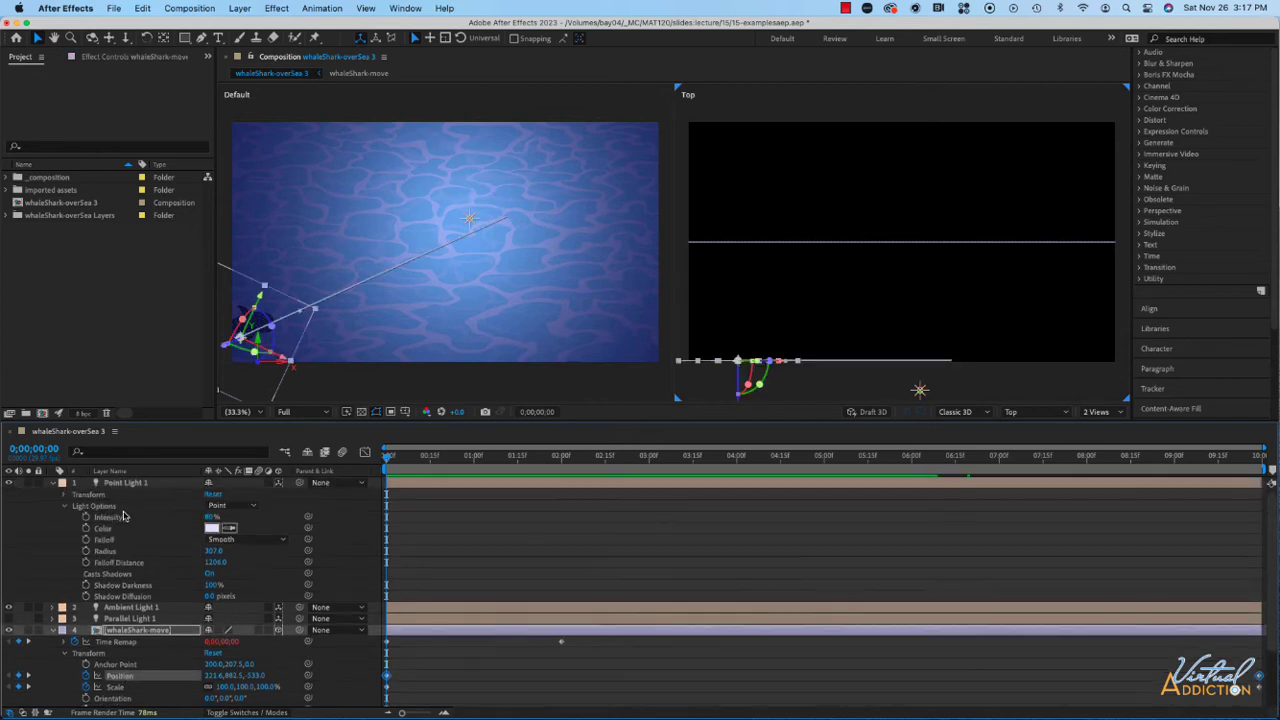
left_click(65, 495)
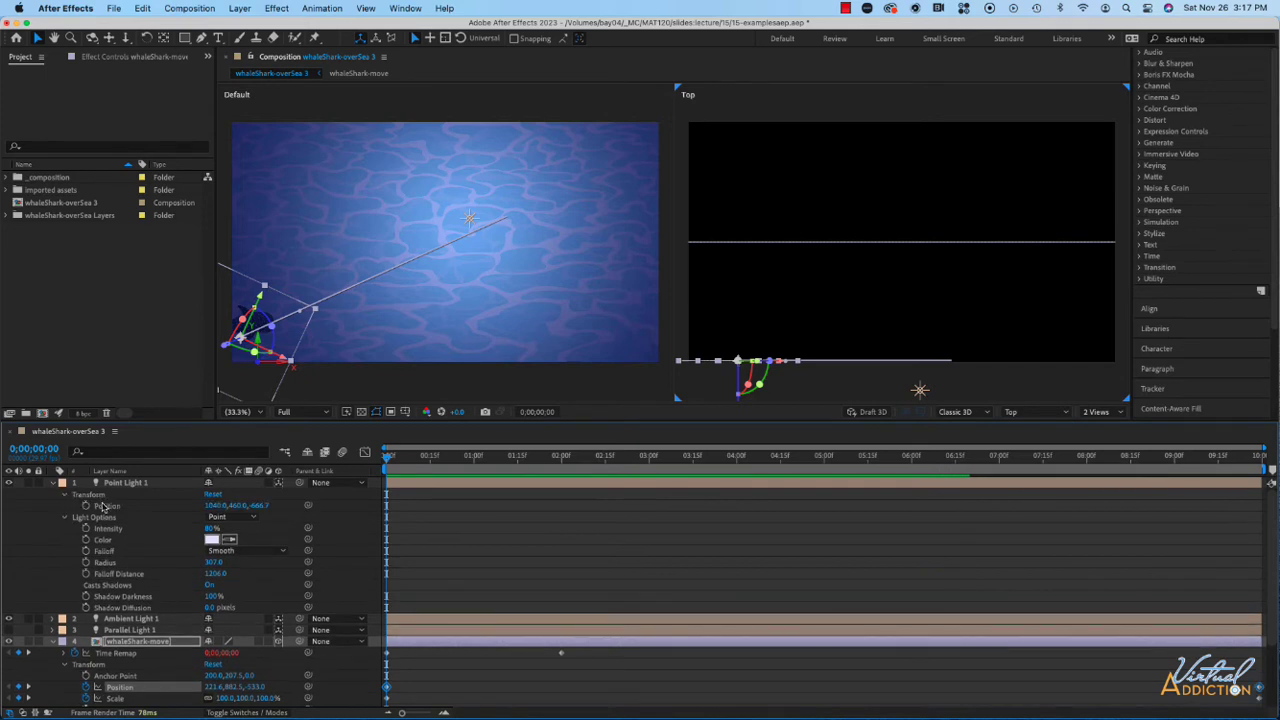
left_click(118, 507)
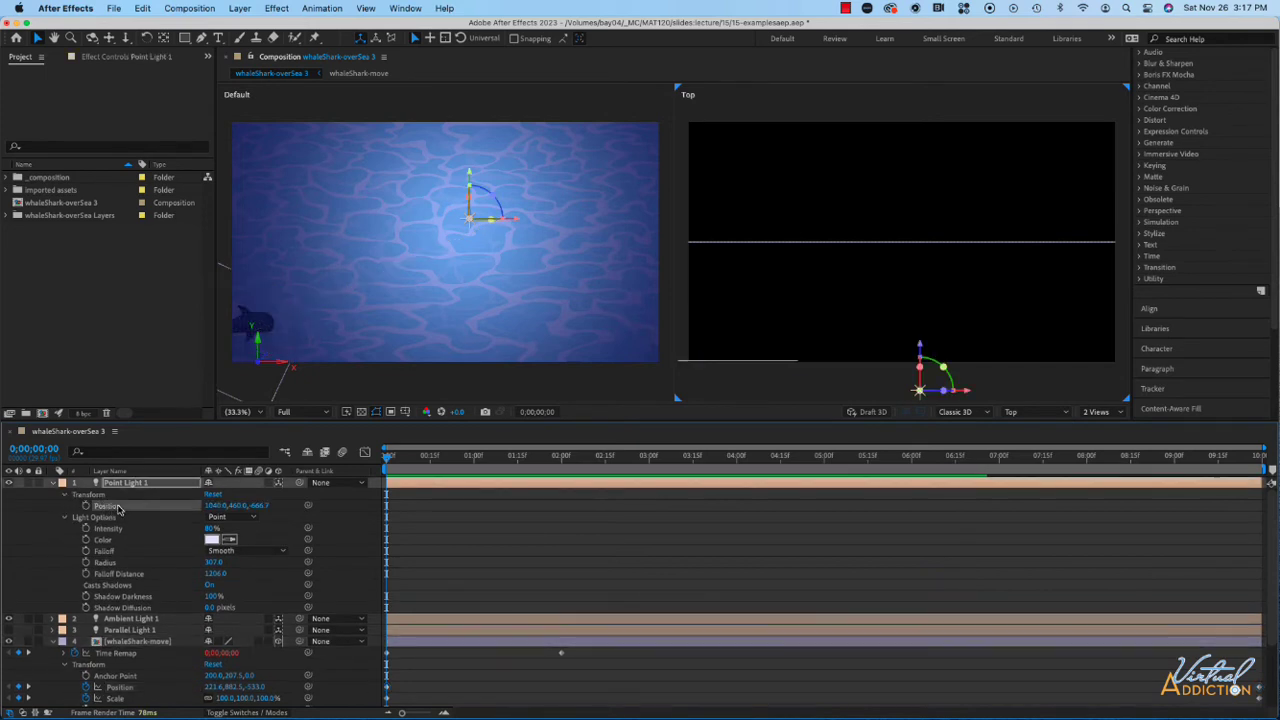
key("cmd+v")
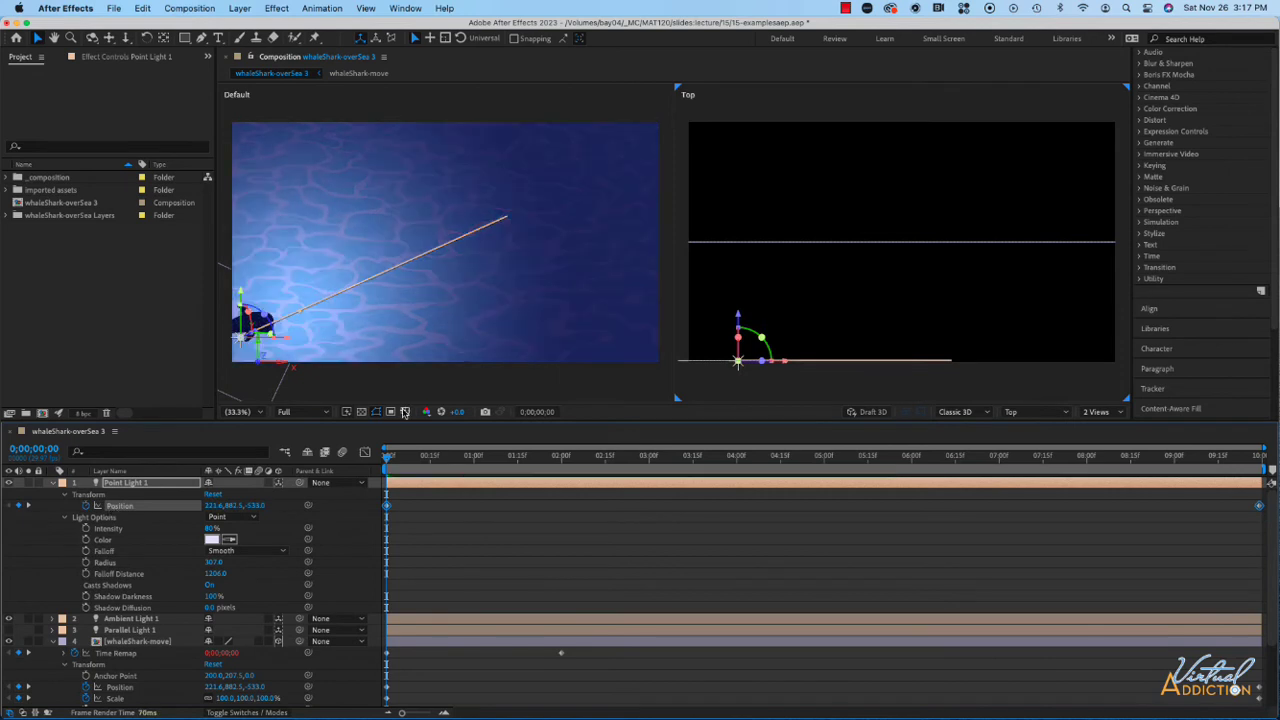
key("space")
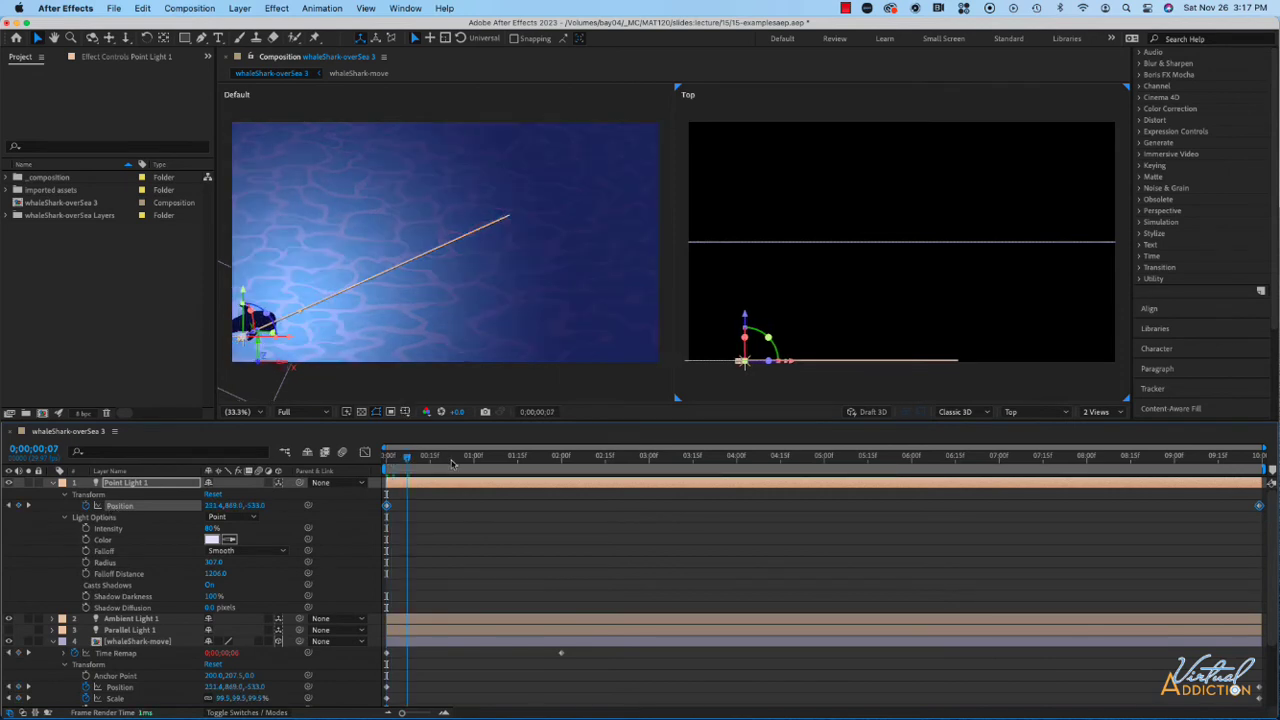
- Pull Point Light 1 away from the shark by setting the Z value of its selected Position keyframes to -966
left_click_drag(724, 486, 800, 492)
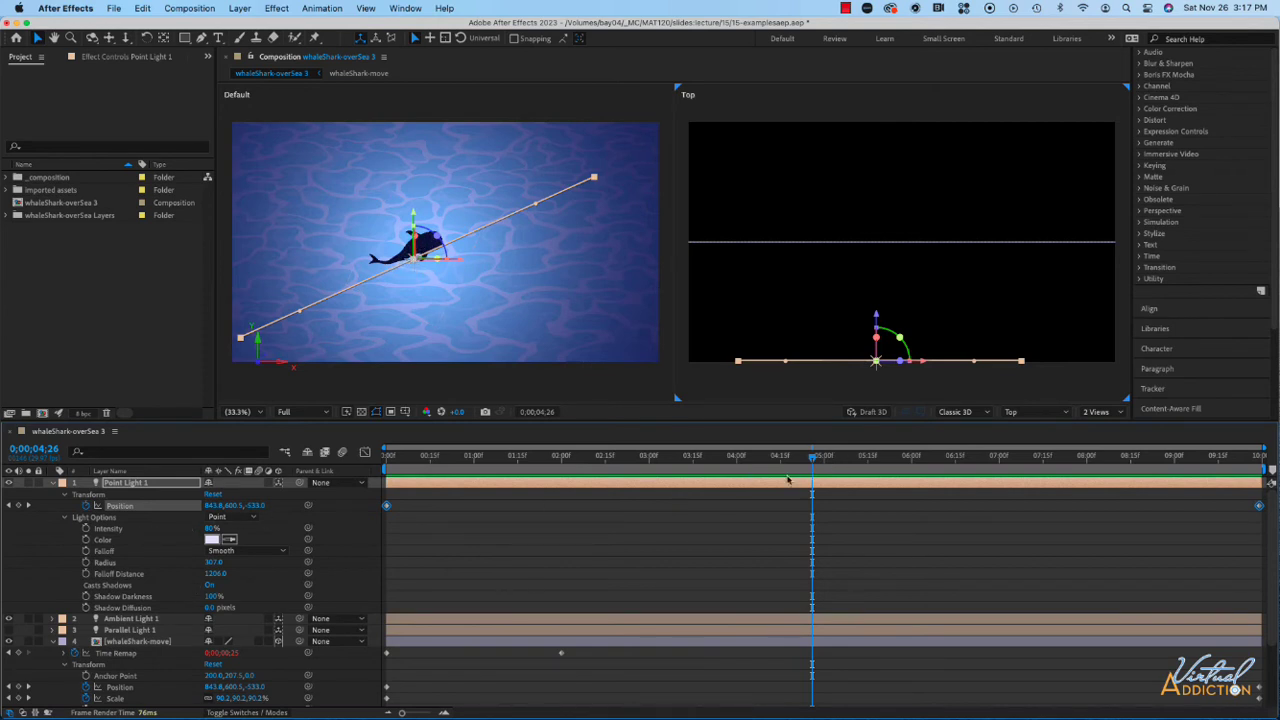
key("Home")
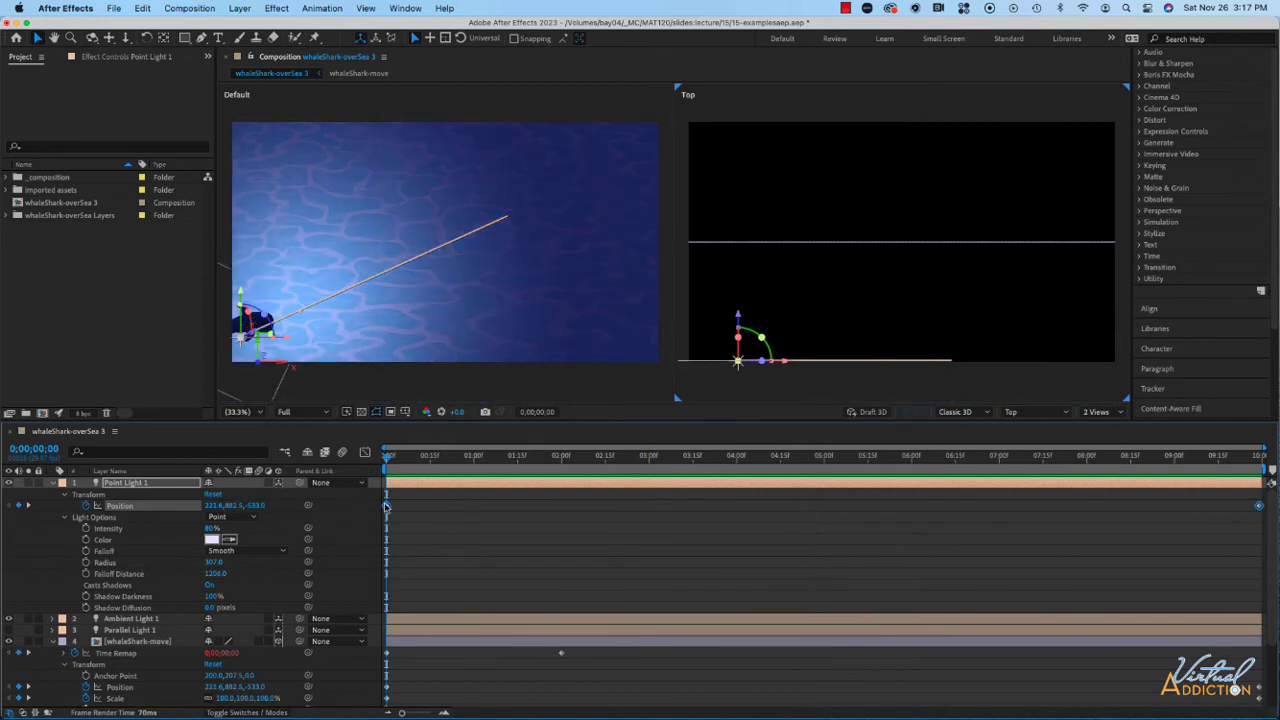
left_click_drag(255, 505, 1, 495)
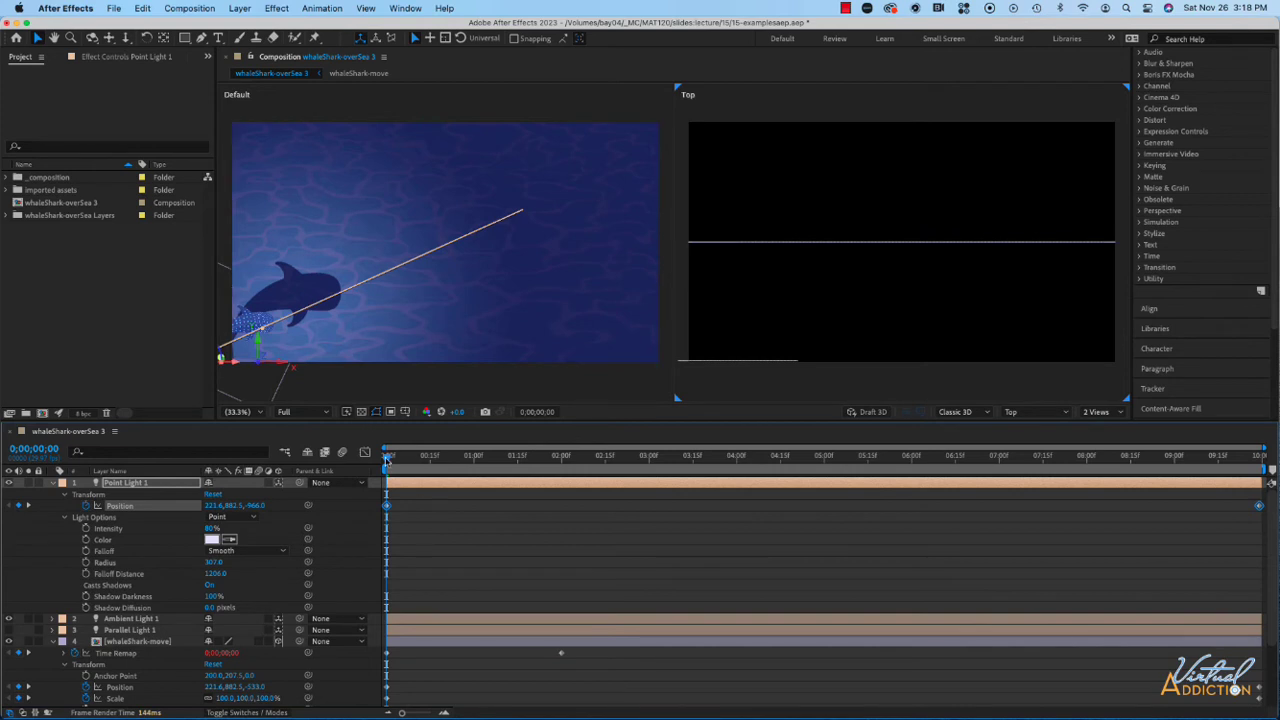
- Set Point Light 1's shadow diffusion to 40 pixels and its Position Z to -1216 at 0;00;00;00
mouse_move(390, 458)
left_mouse_down()
mouse_move(962, 470)
mouse_move(366, 455)
left_mouse_up()
left_click_drag(210, 607, 237, 608)
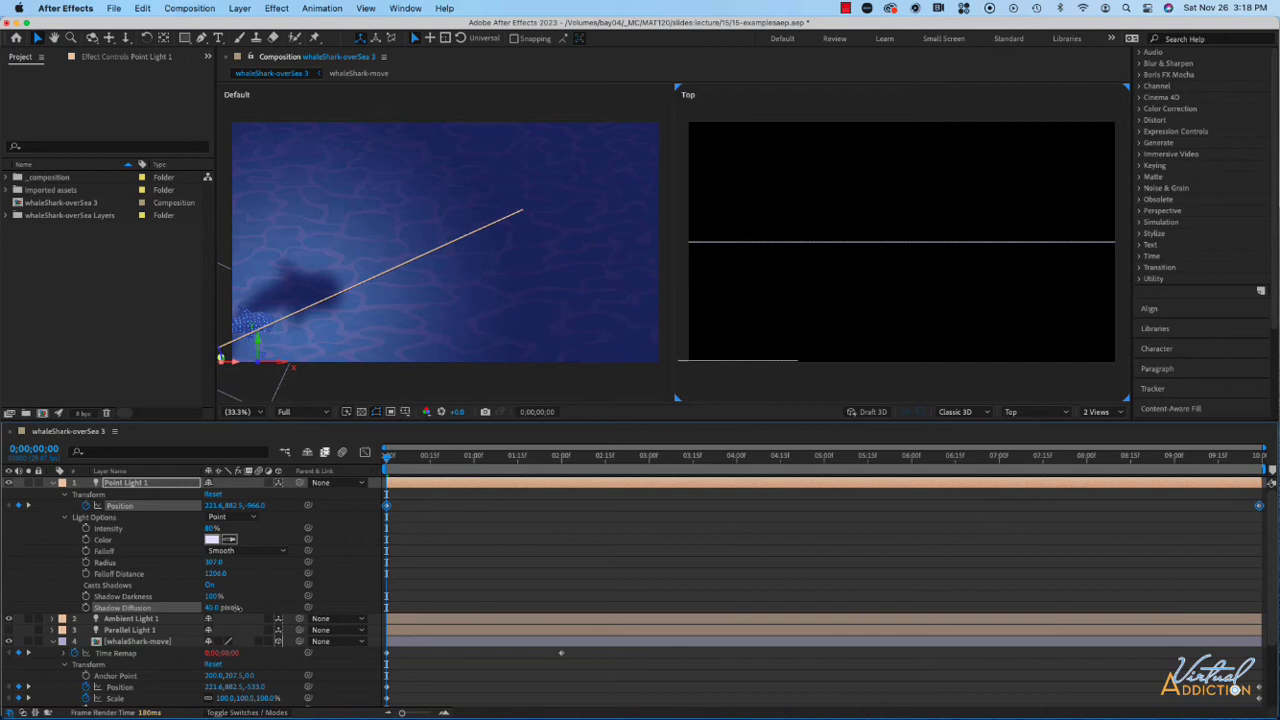
scroll(841, 365, "down", 2)
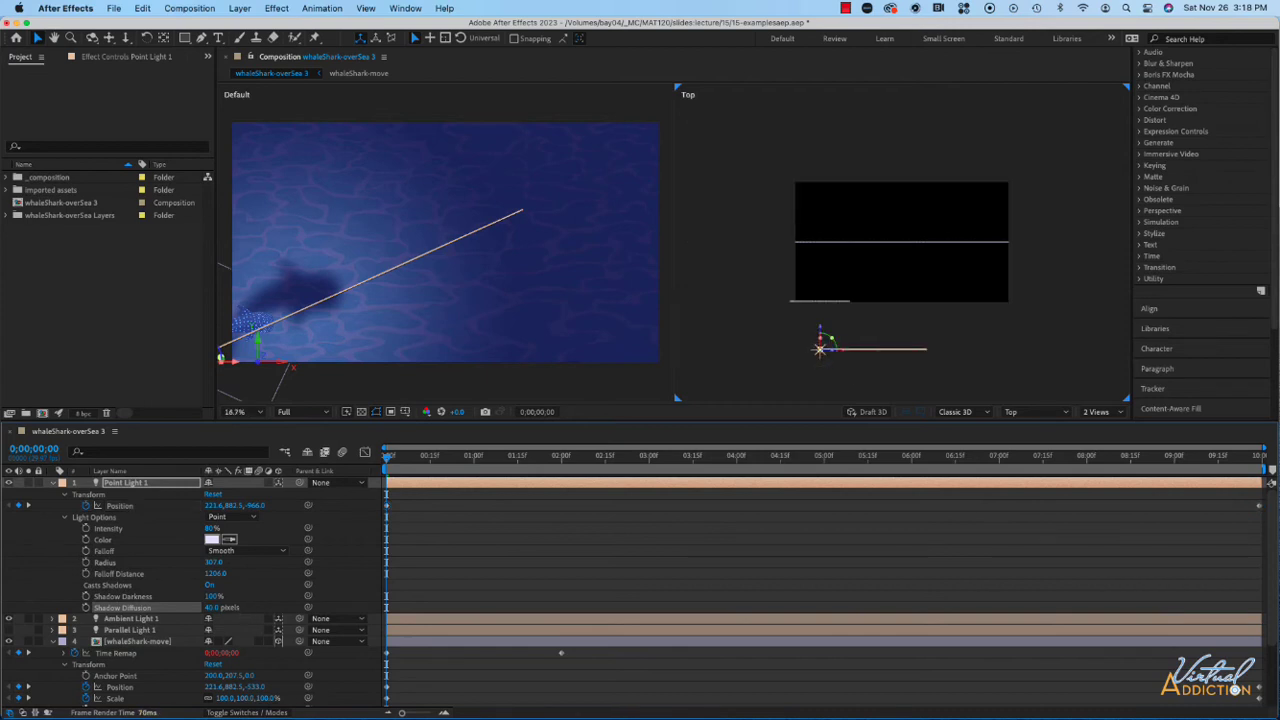
left_click_drag(255, 505, 86, 506)
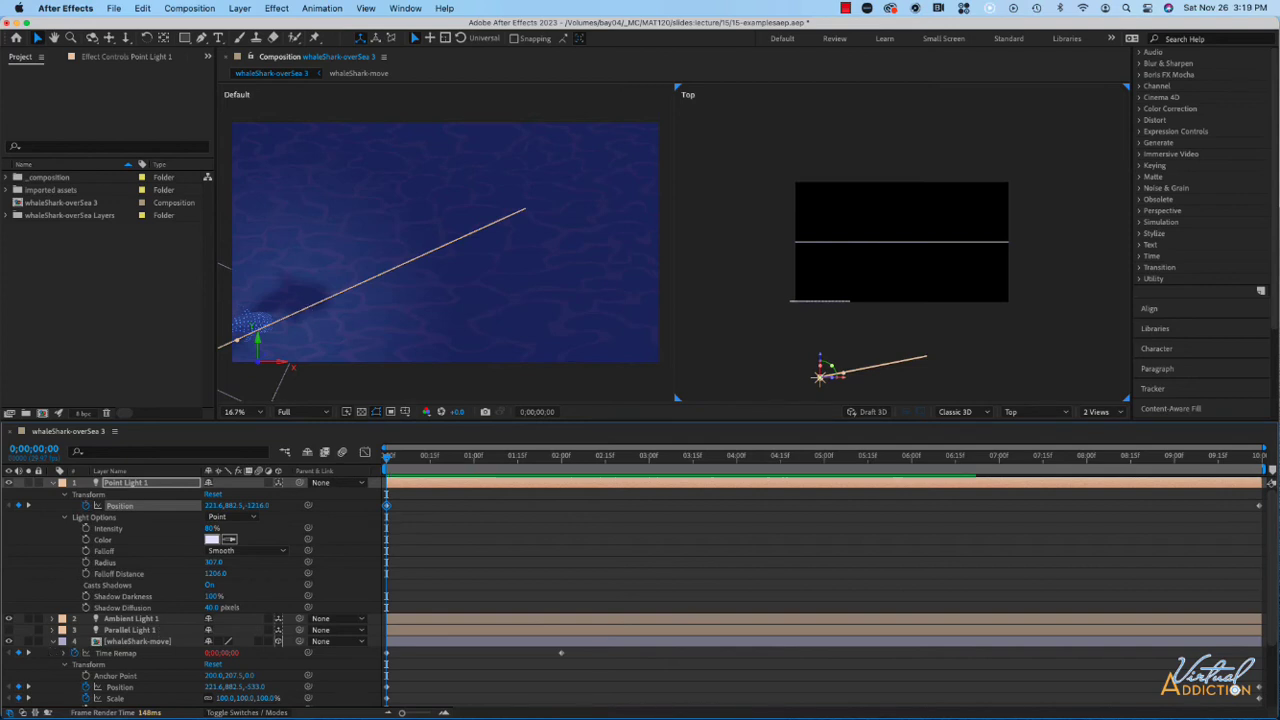
- Try brighter intensities for Ambient Light 1 and settle on about 45%
left_click(55, 620)
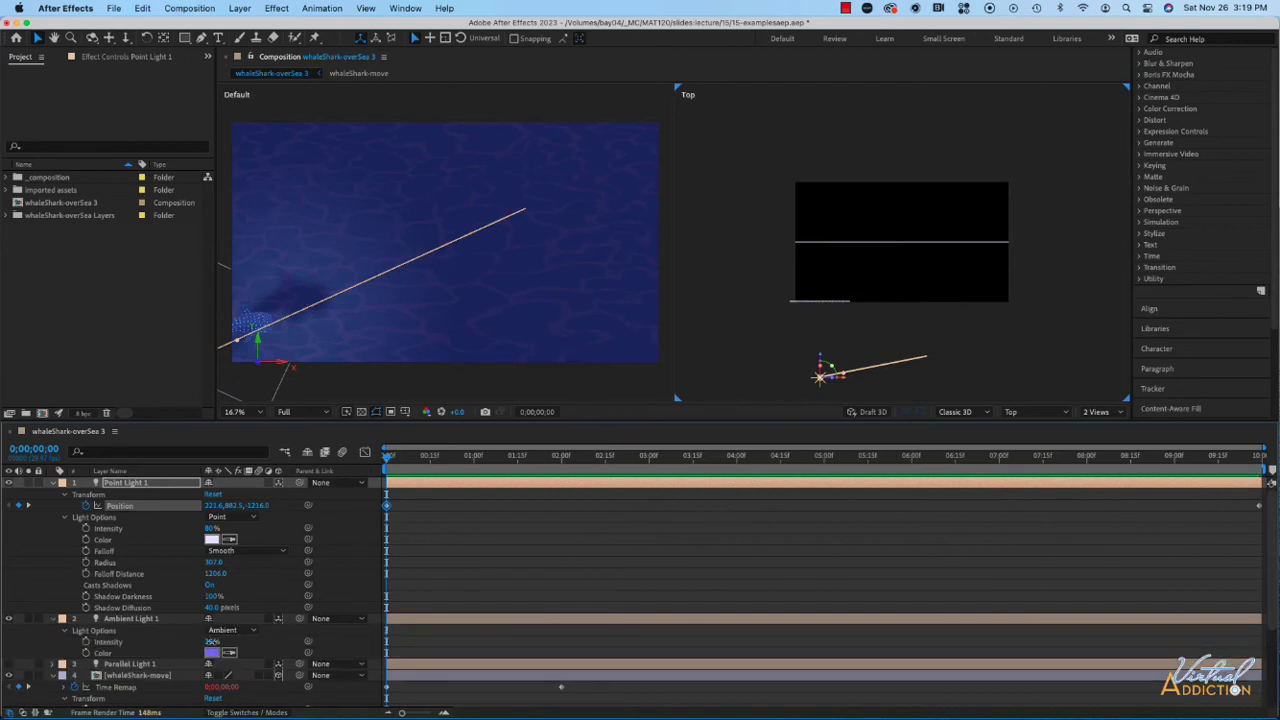
left_click_drag(212, 642, 239, 642)
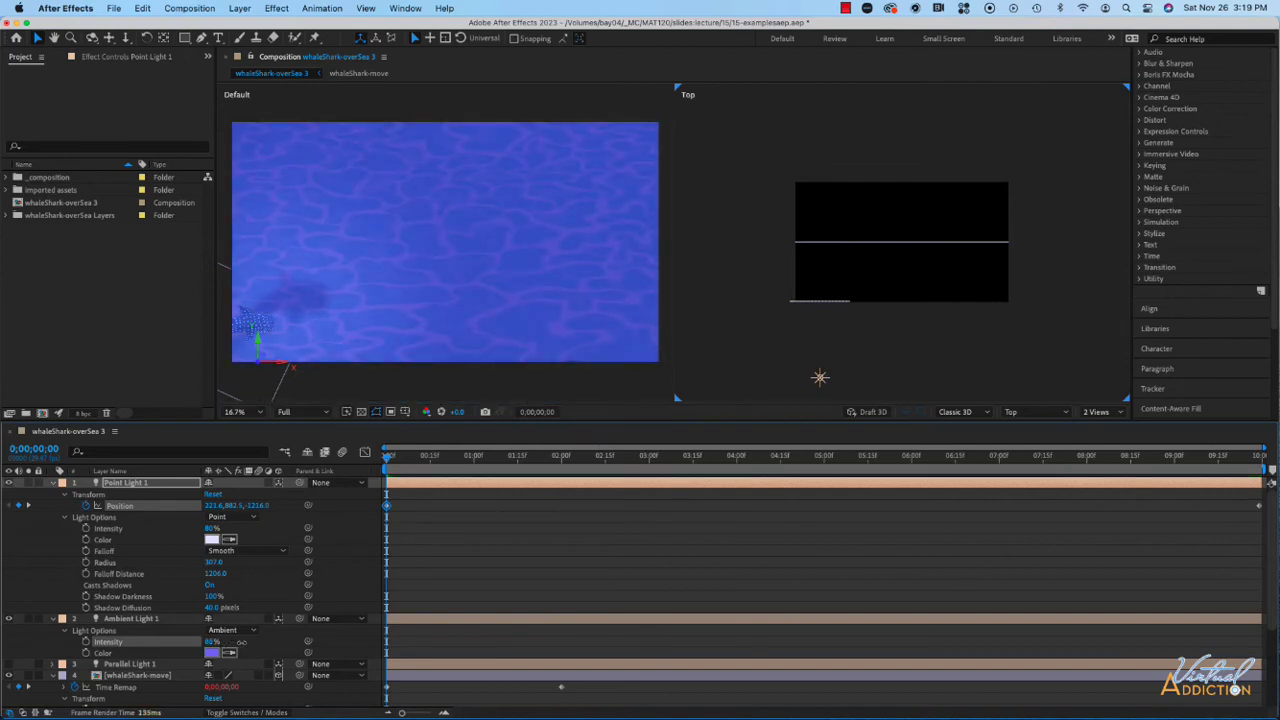
left_click_drag(240, 642, 292, 642)
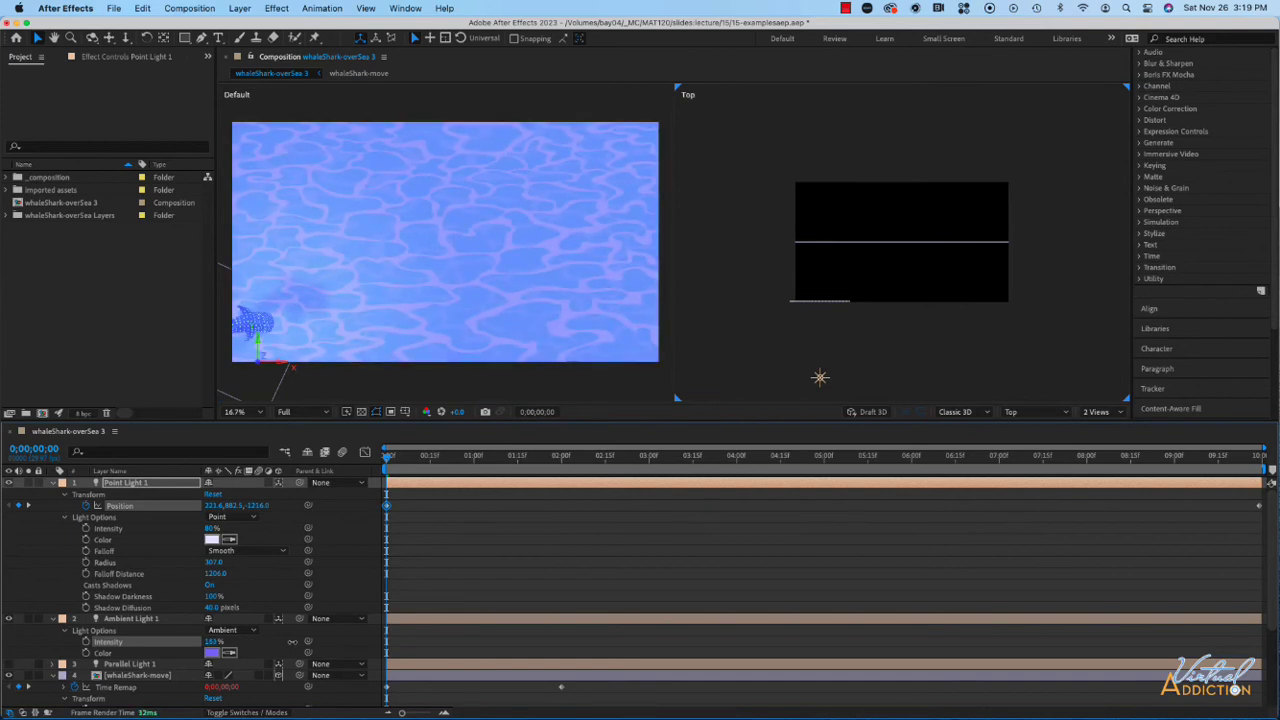
mouse_move(294, 642)
left_mouse_down()
mouse_move(305, 642)
mouse_move(288, 642)
left_mouse_up()
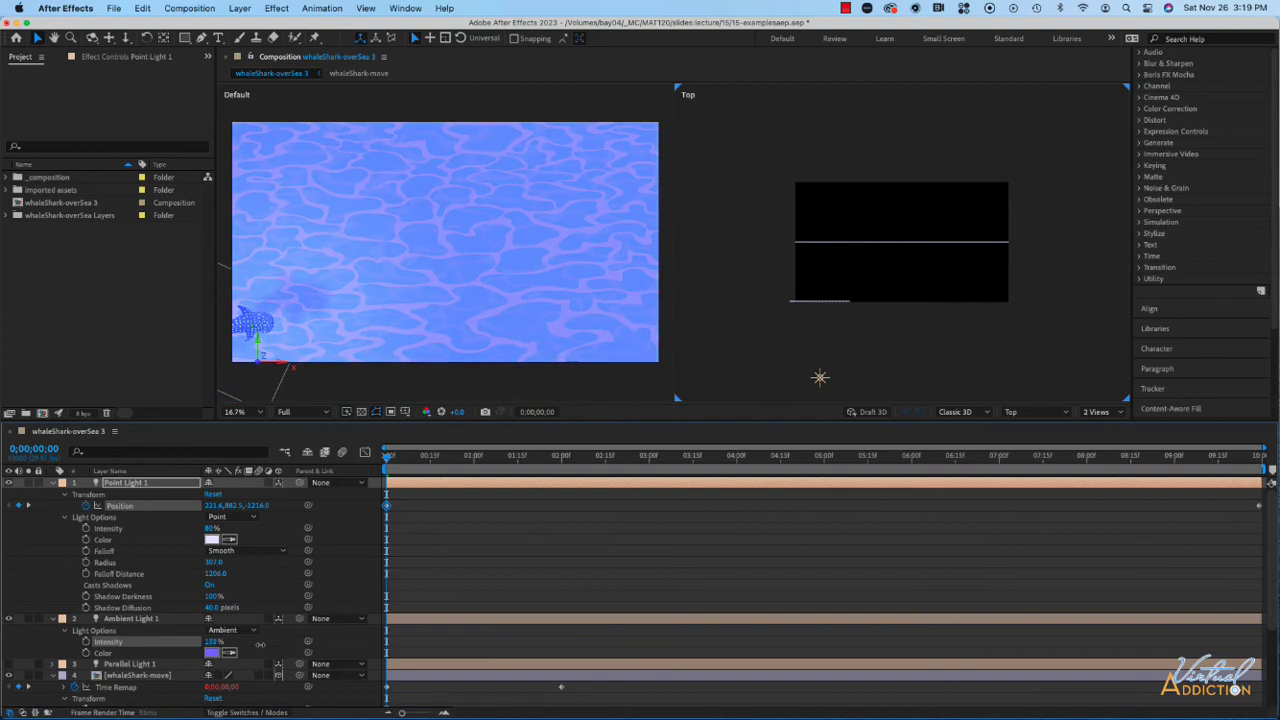
left_click_drag(259, 644, 226, 648)
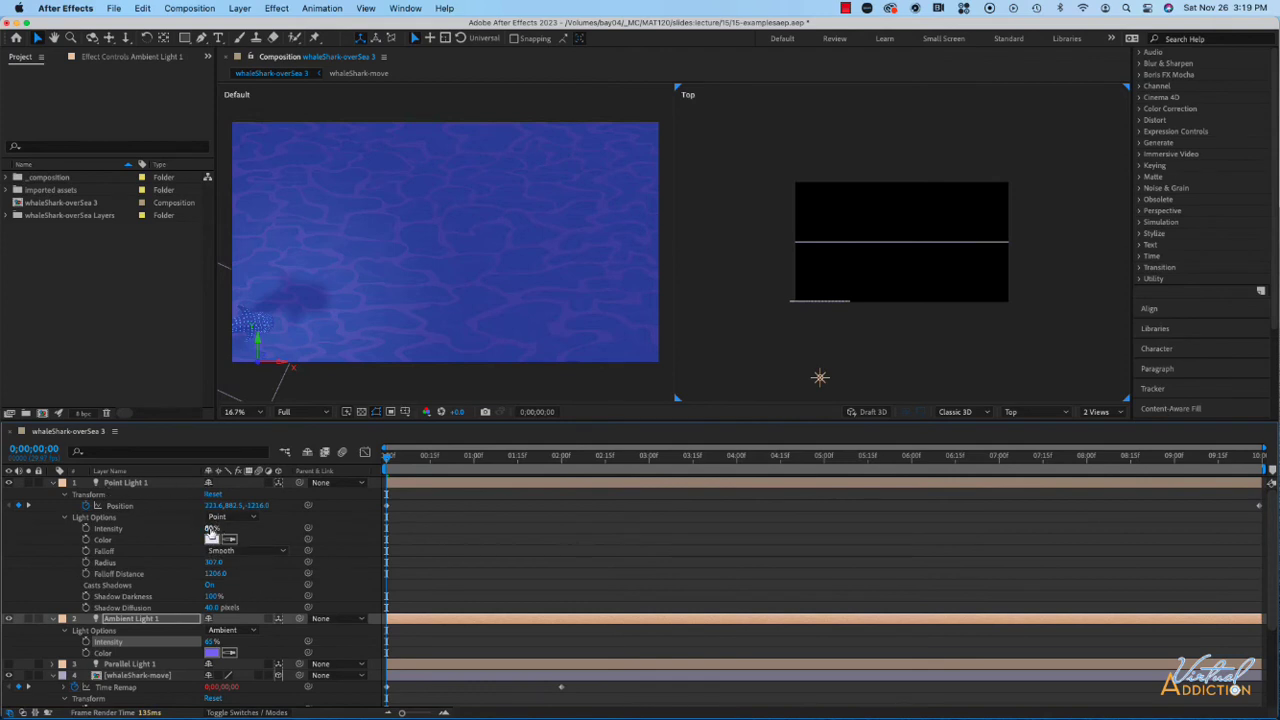
- Raise Point Light 1's intensity to 238% and scrub through the composition to check the lighting along the path
left_click_drag(212, 528, 318, 529)
left_click(318, 533)
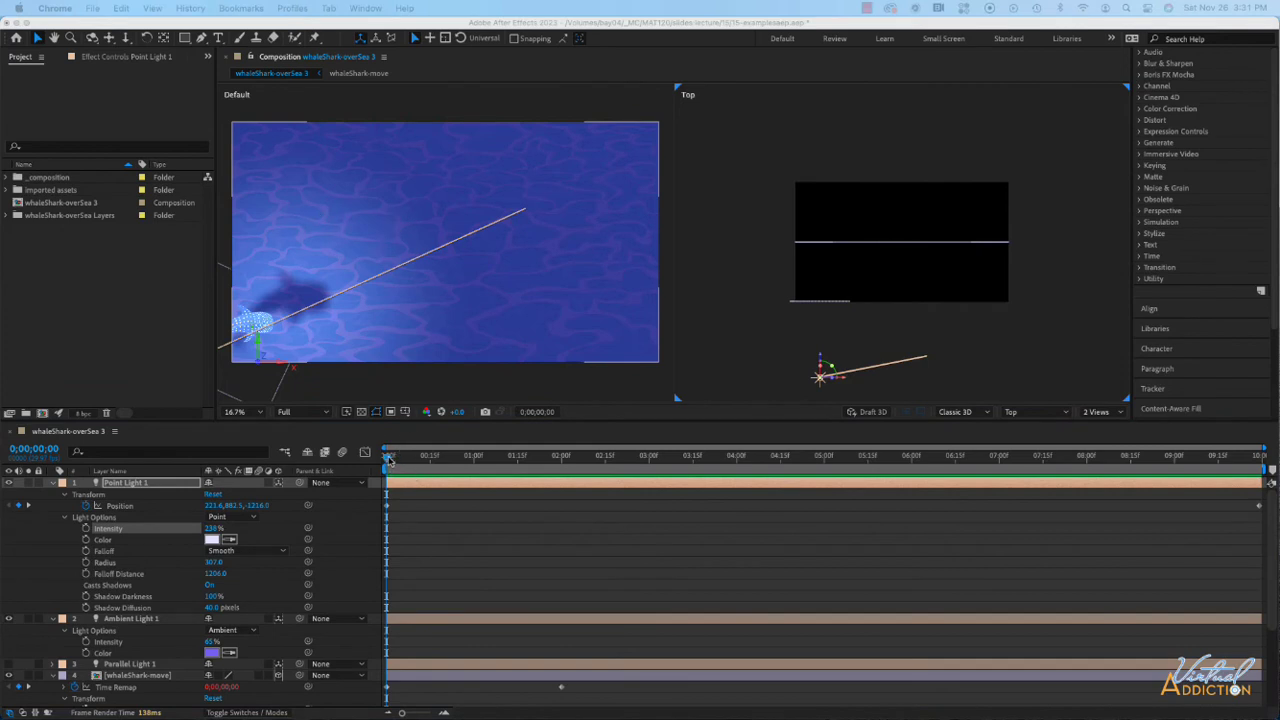
left_click(389, 460)
left_click_drag(388, 460, 869, 470)
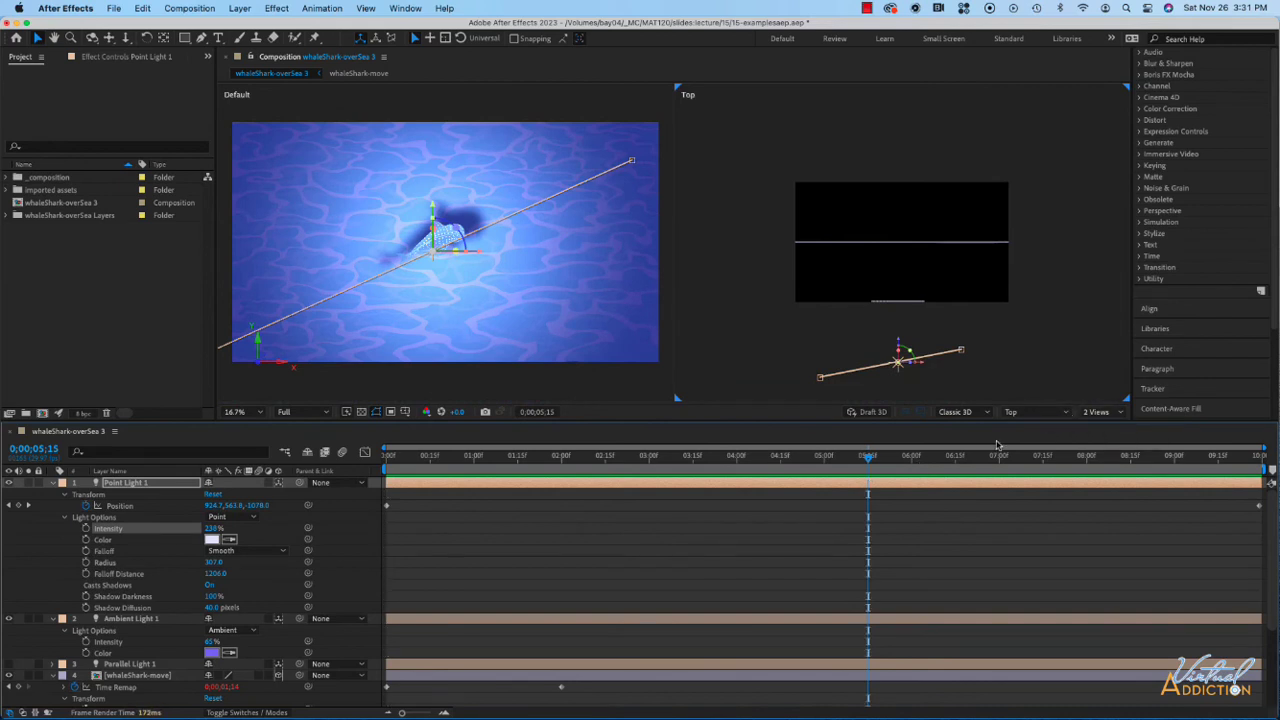
left_click_drag(868, 460, 1218, 459)
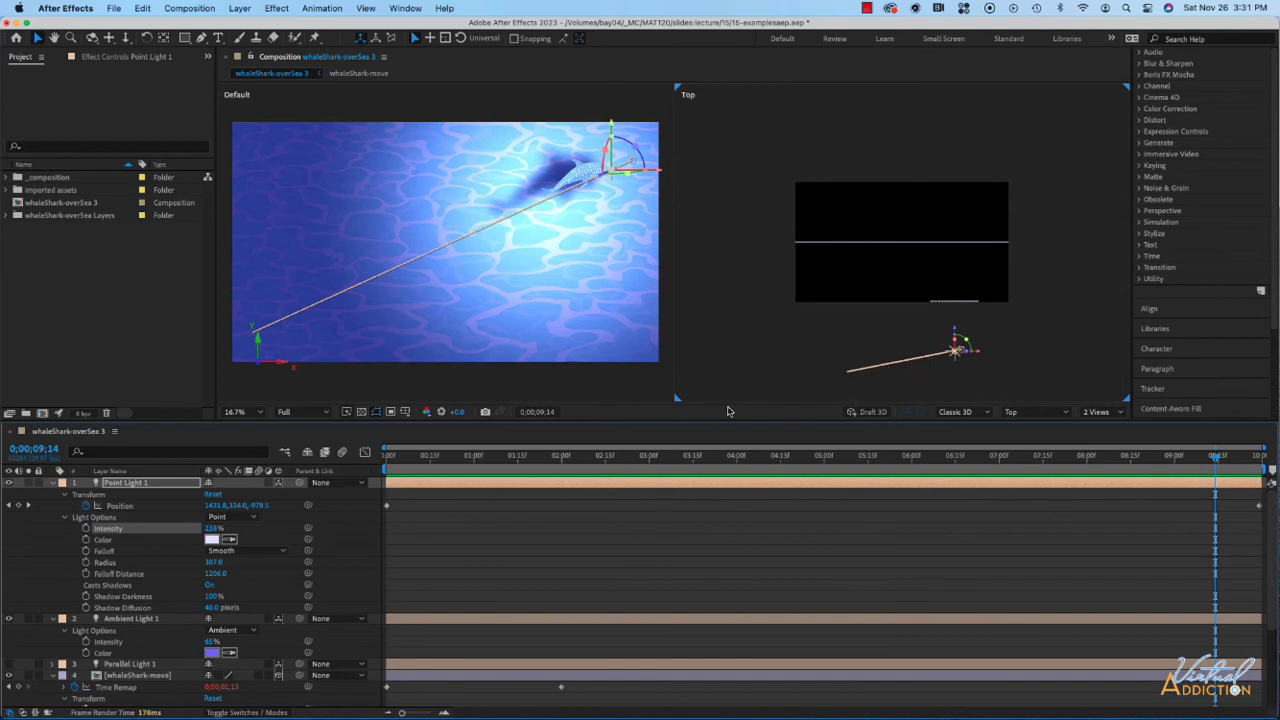
- Scrub from the start to 0;00;09;29 and set Point Light 1's Position Z there to -1032
left_click(383, 458)
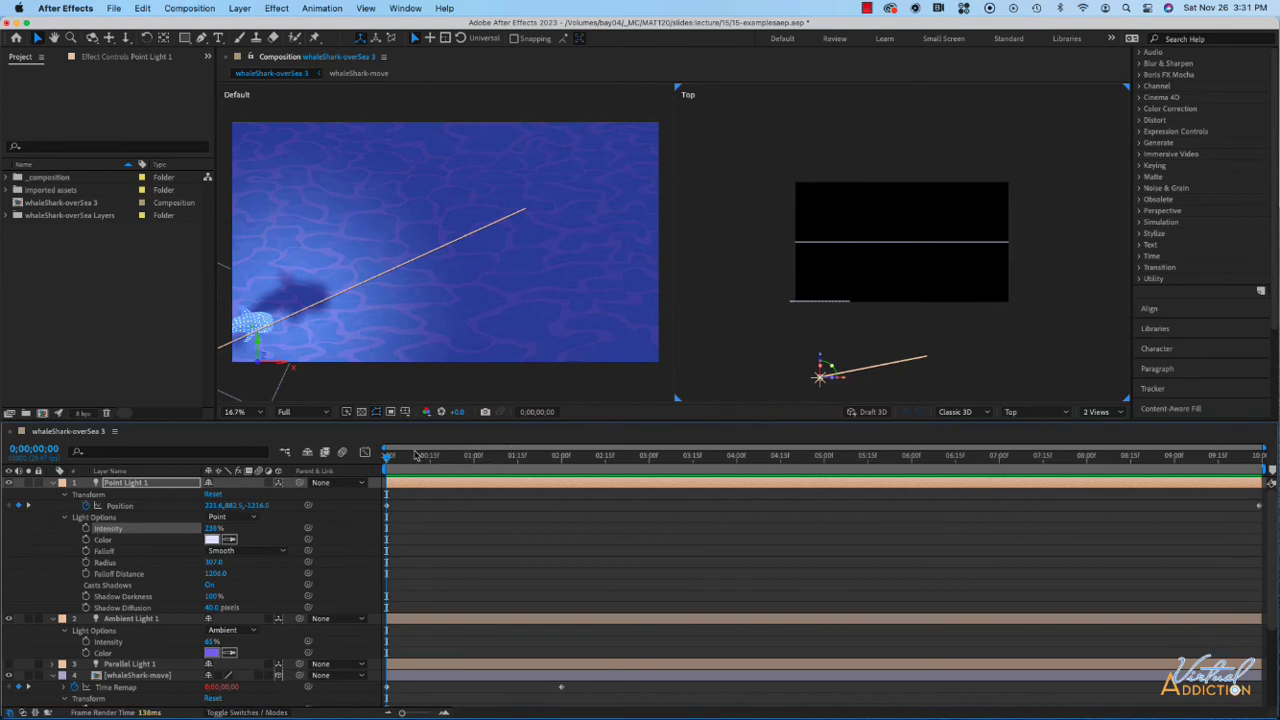
left_click_drag(388, 458, 1257, 497)
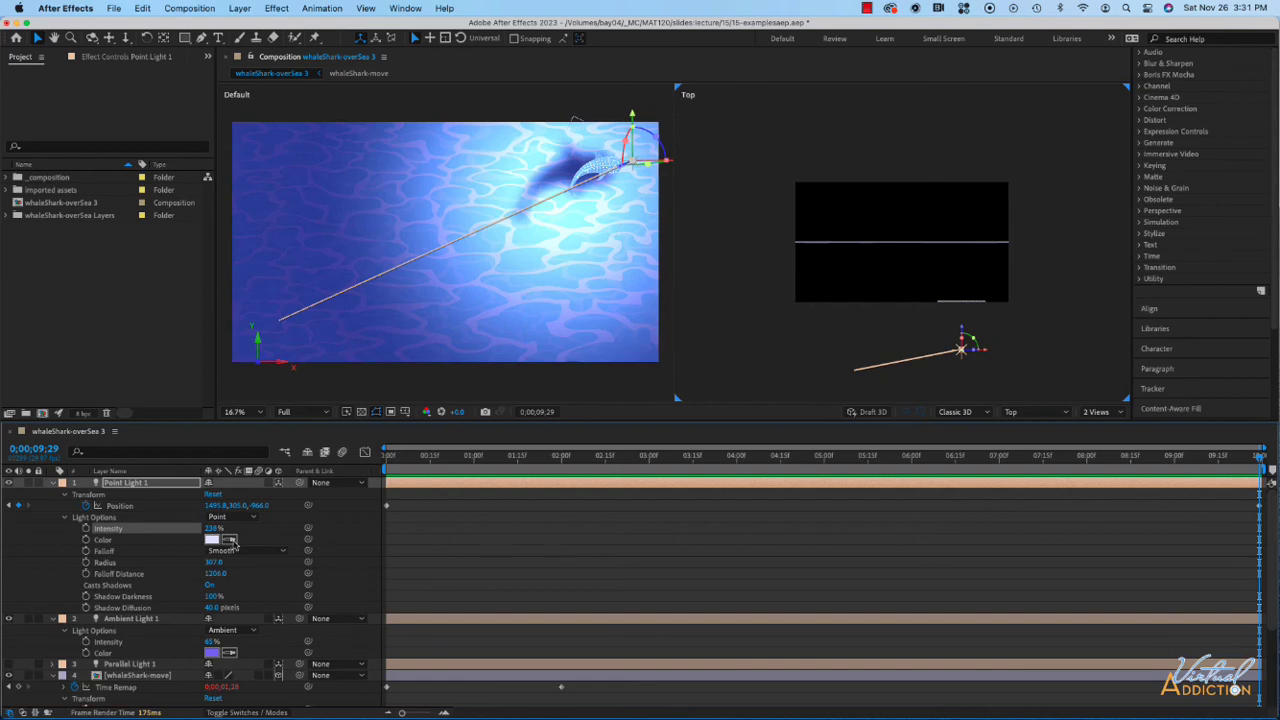
left_click_drag(257, 505, 219, 506)
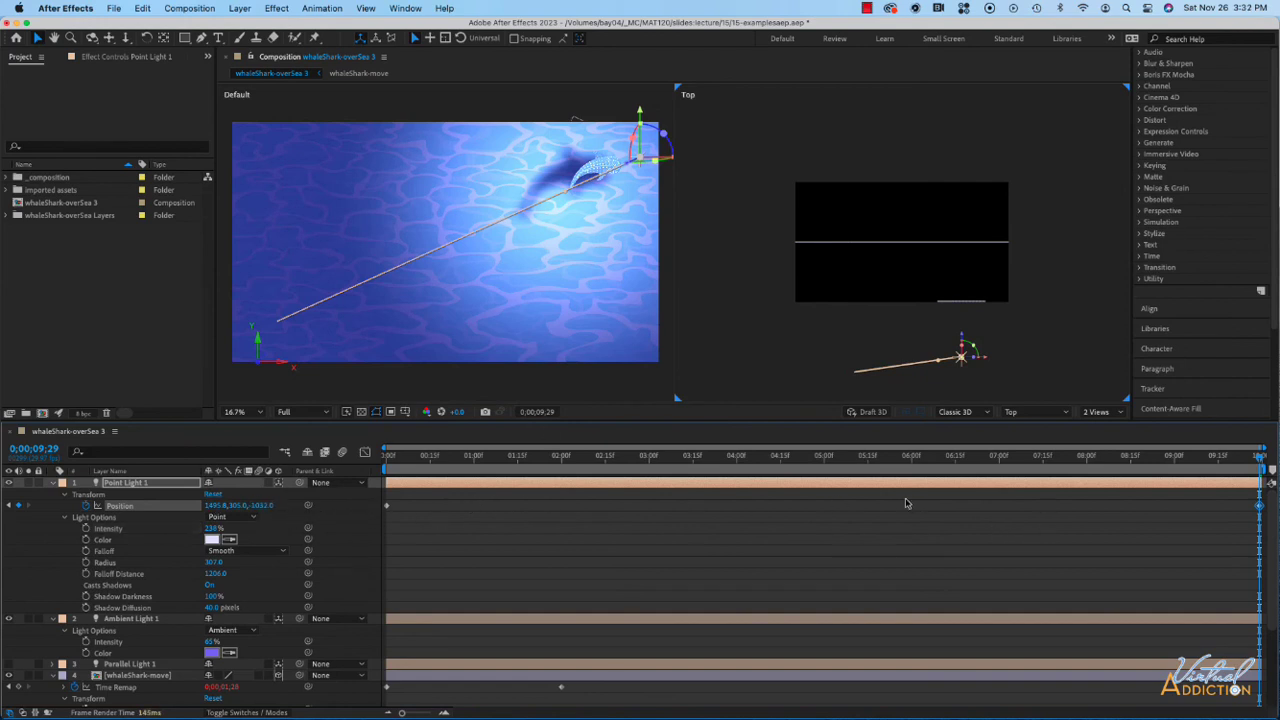
- Return the composition to a single Active Camera view scaled to fit, and preview the animation from 0;00;00;00
left_click(1100, 412)
left_click(1100, 434)
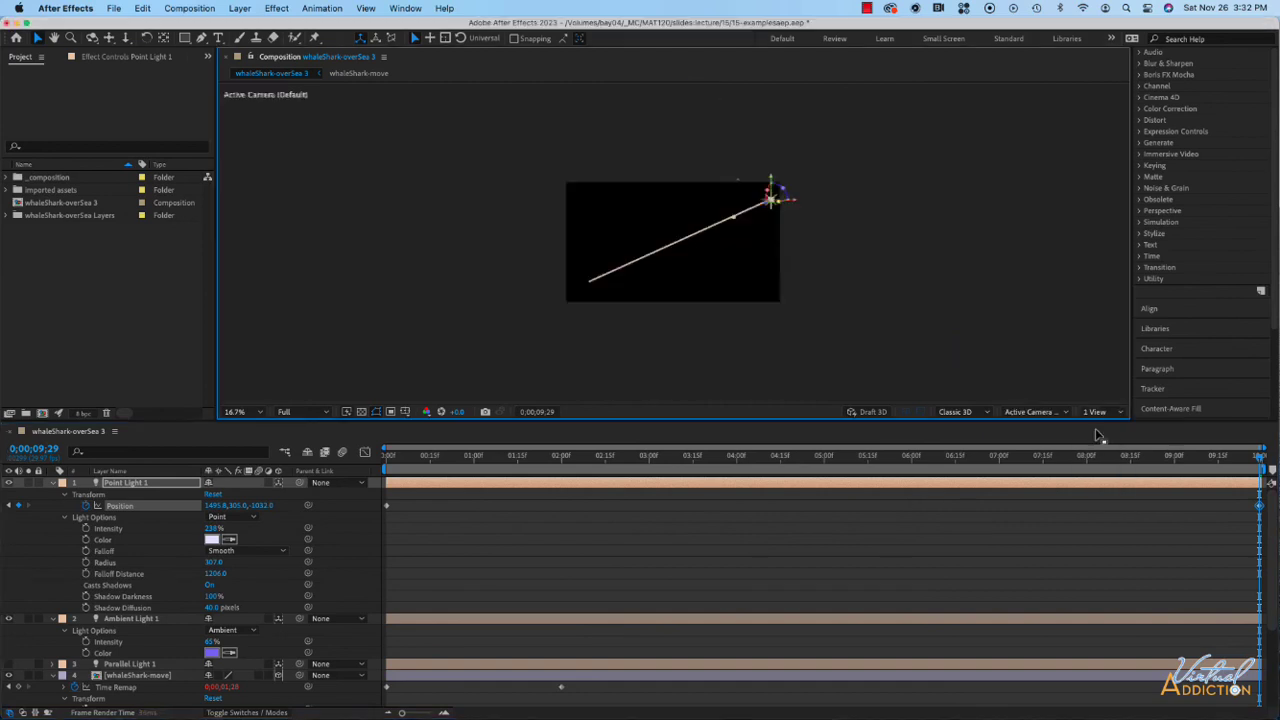
left_click(238, 411)
left_click(242, 444)
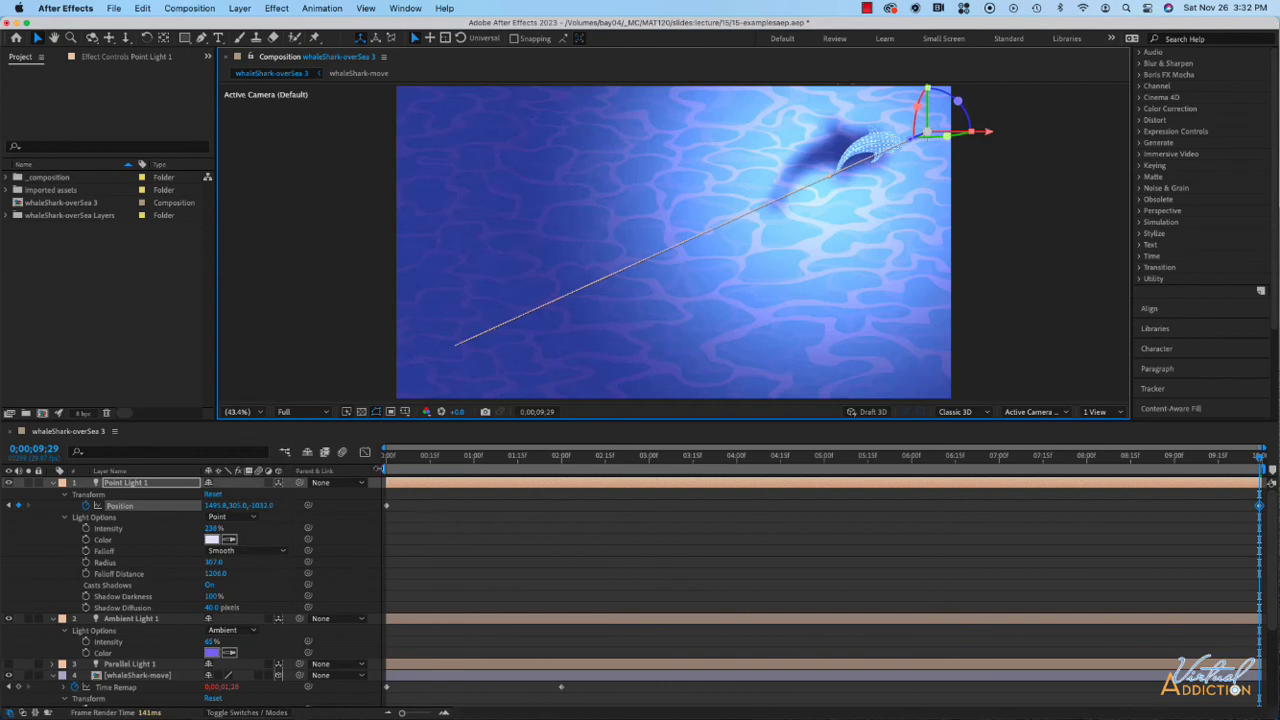
left_click(390, 463)
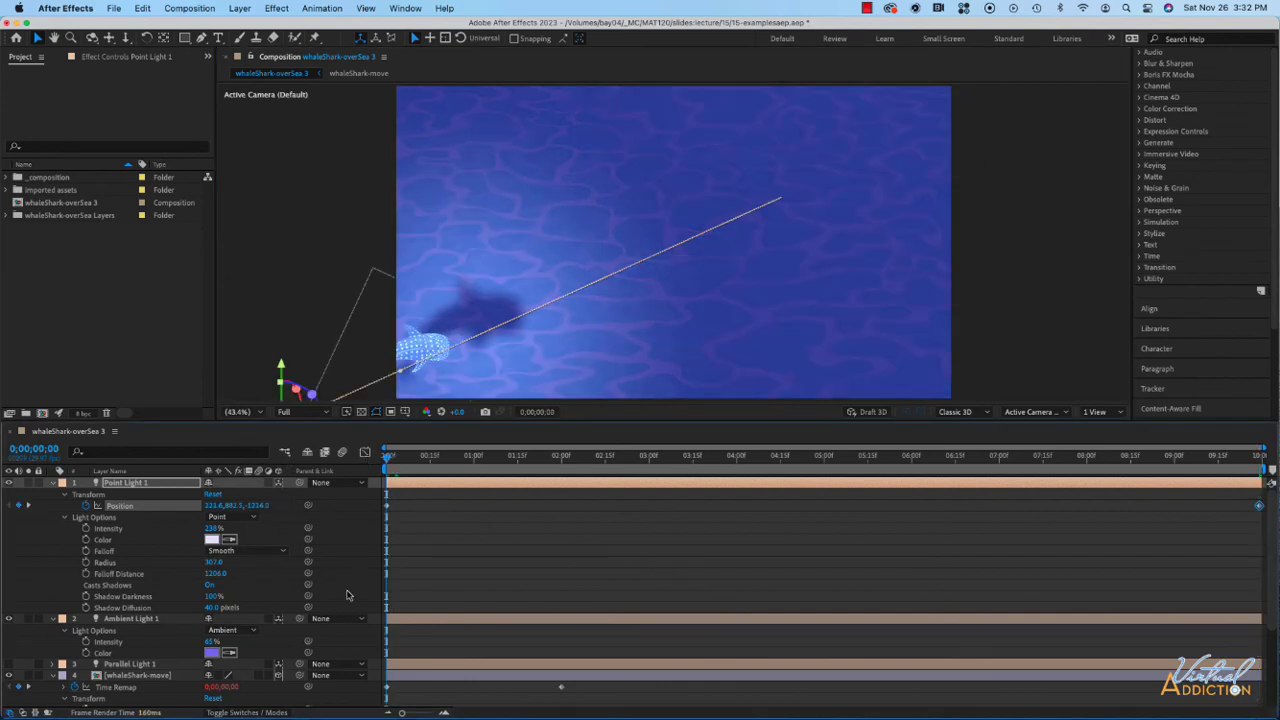
key("space")
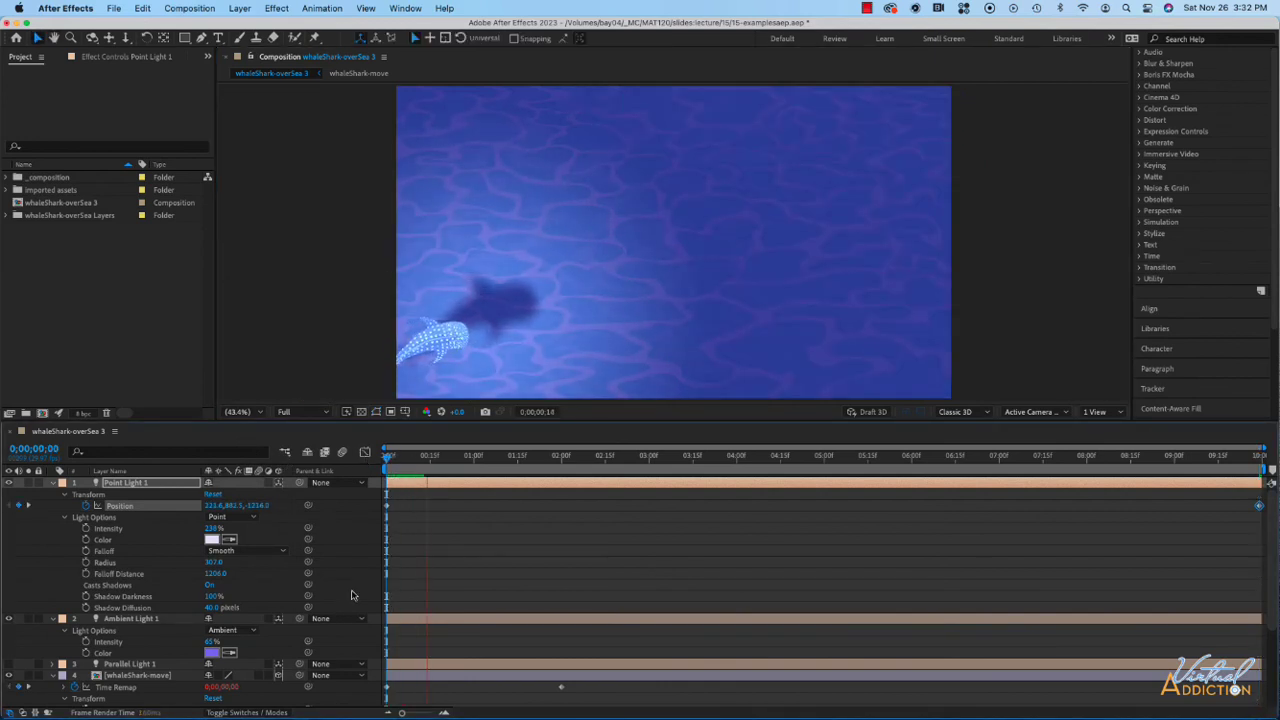